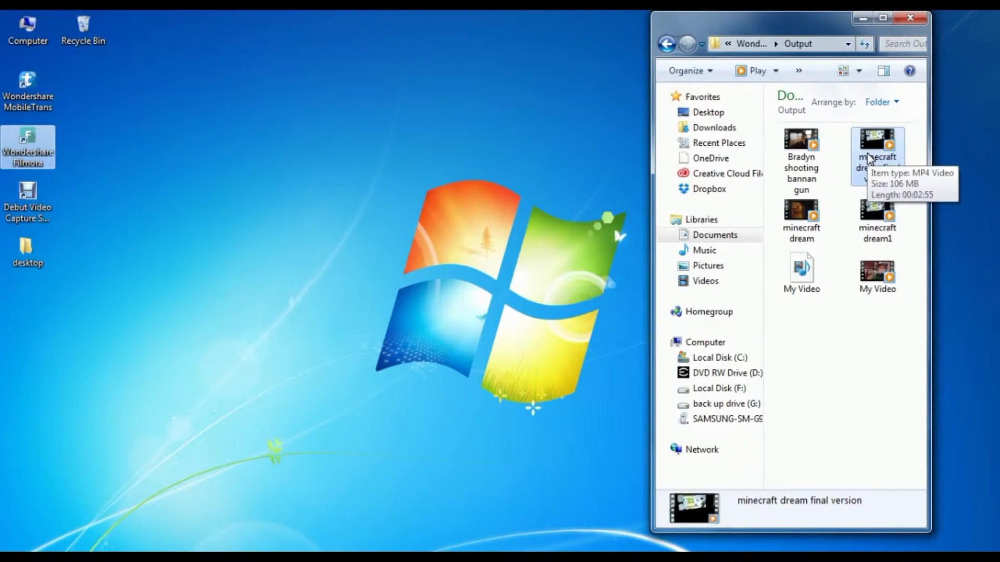
- Launch Wondershare Filmora and create a new 16:9 movie in Full Feature Mode
double_click(28, 152)
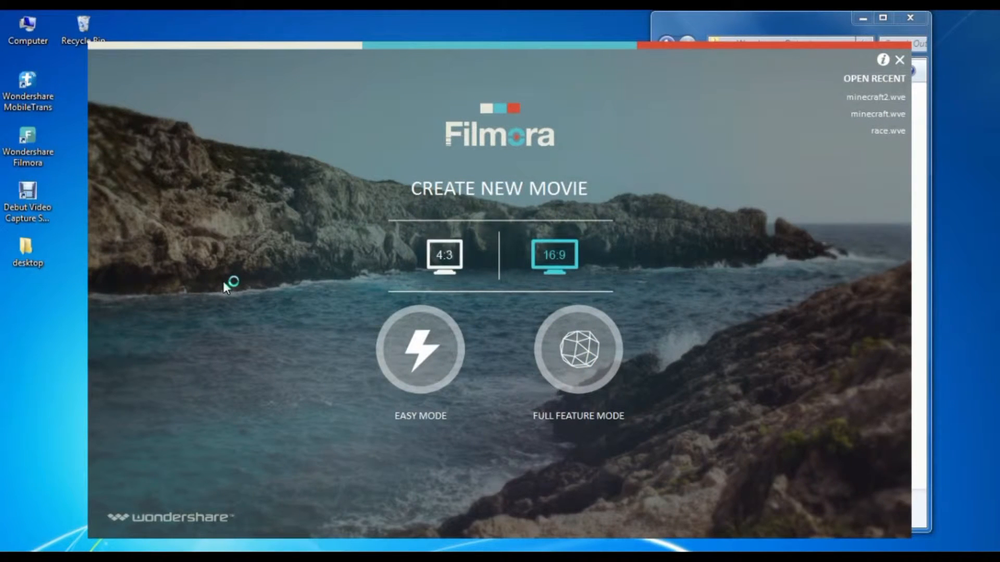
click(457, 262)
click(541, 260)
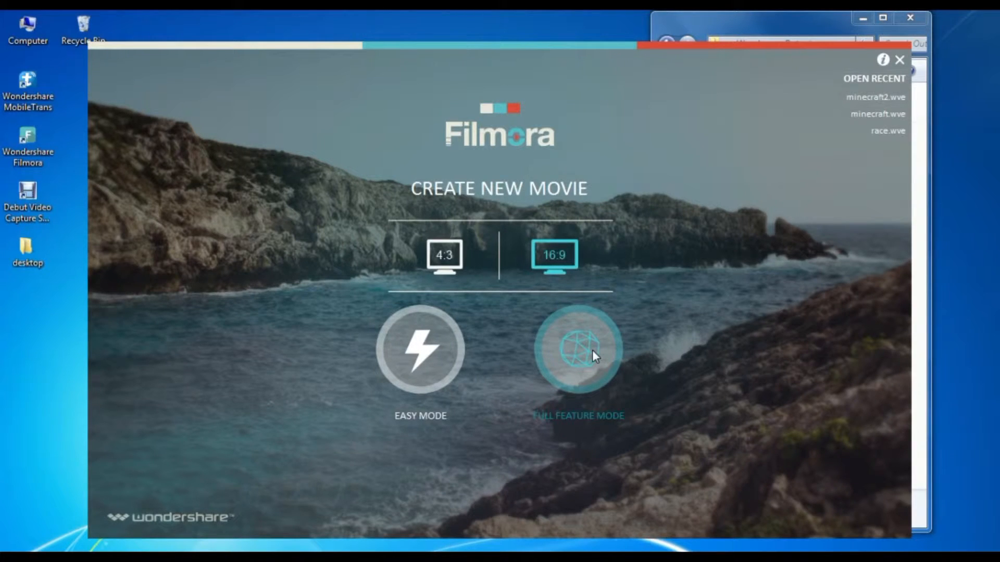
click(573, 360)
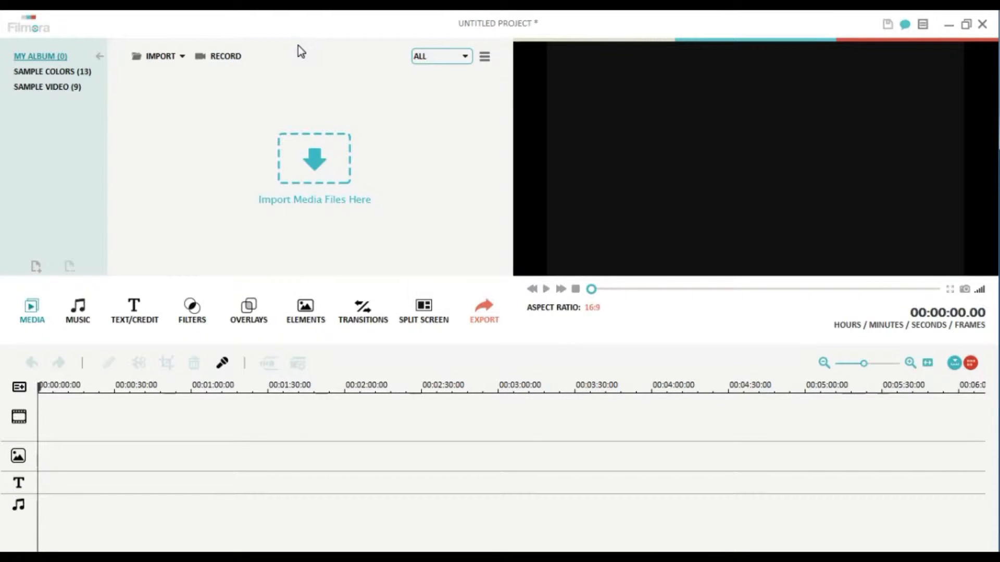
- Start importing media and browse the back up drive (G:) to the Homemovies > Minecraft dream > raw folder
click(158, 57)
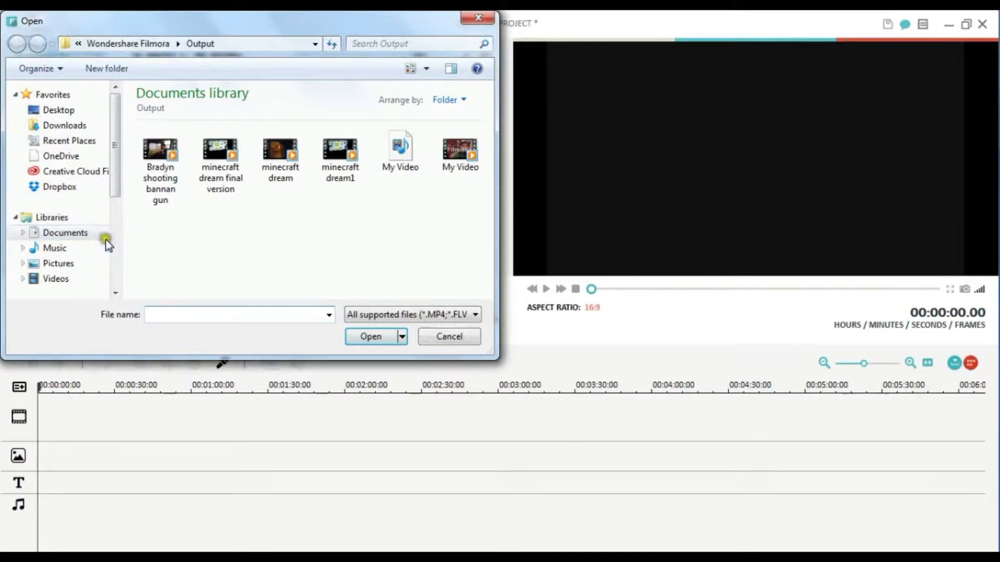
drag(117, 166, 108, 237)
click(75, 256)
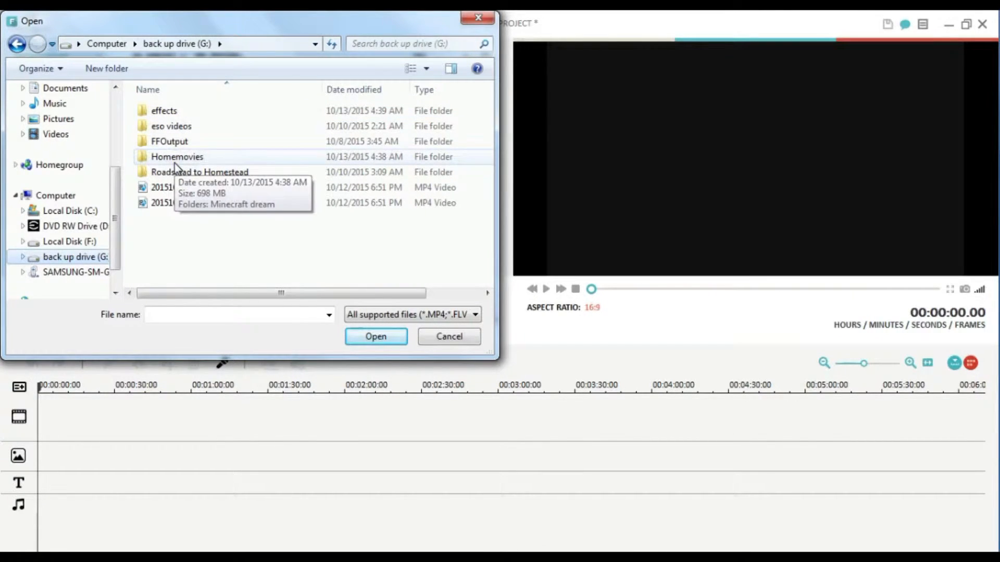
scroll(174, 164, up, 1)
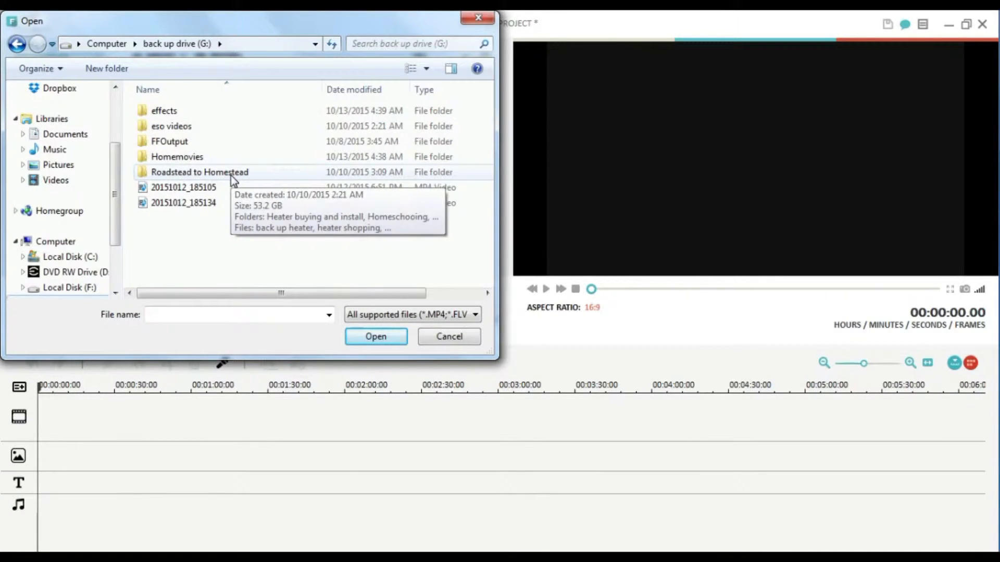
double_click(188, 173)
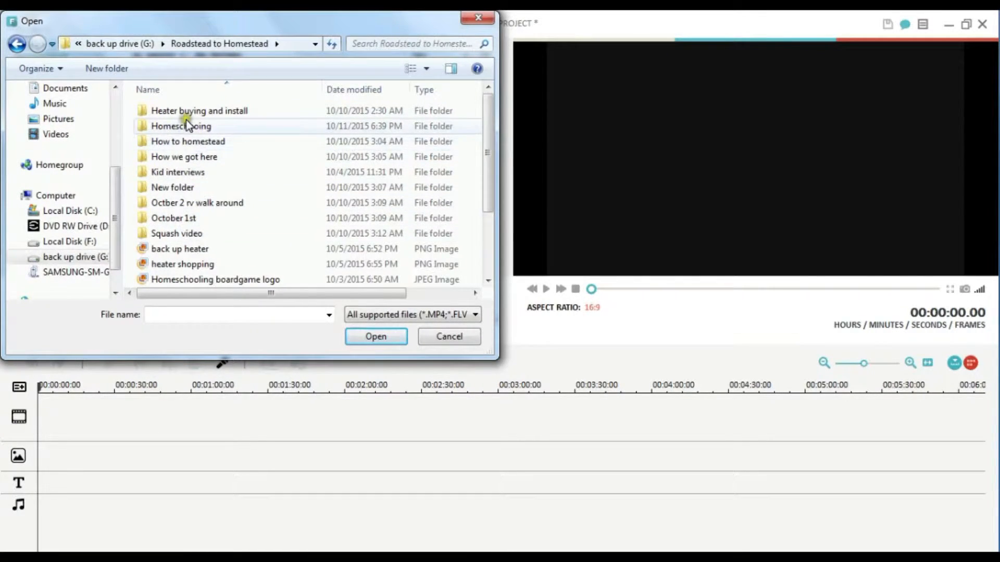
click(23, 45)
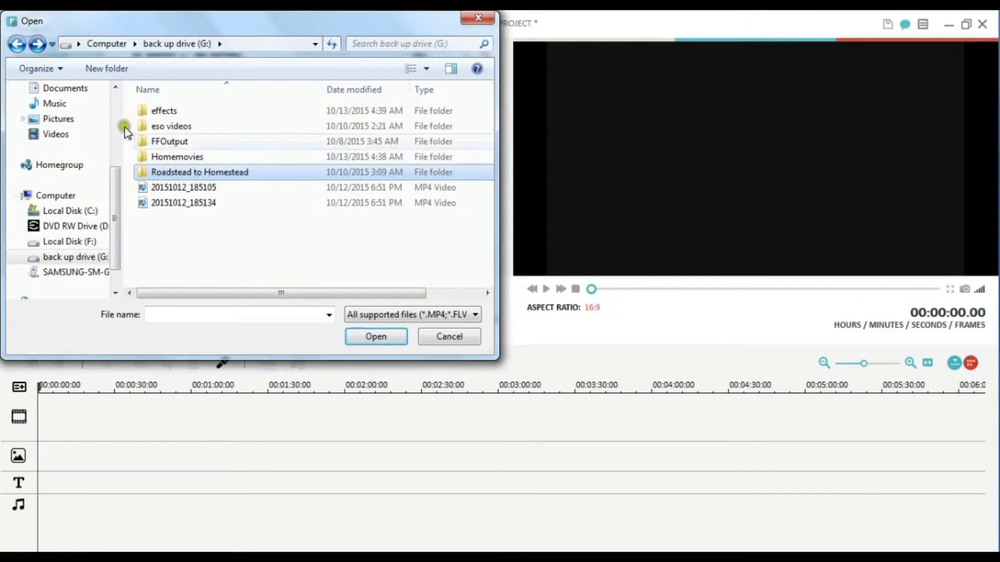
double_click(188, 157)
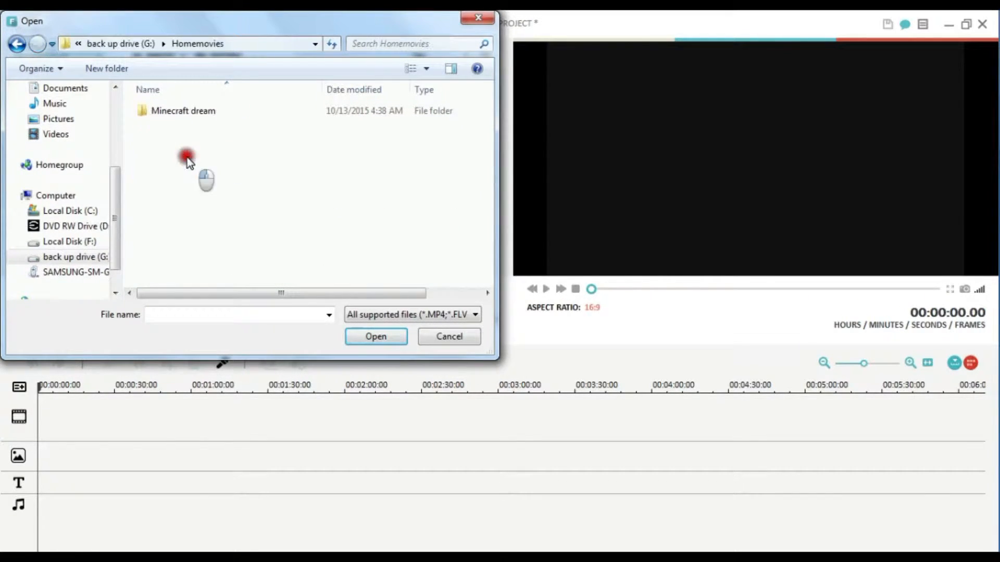
double_click(193, 109)
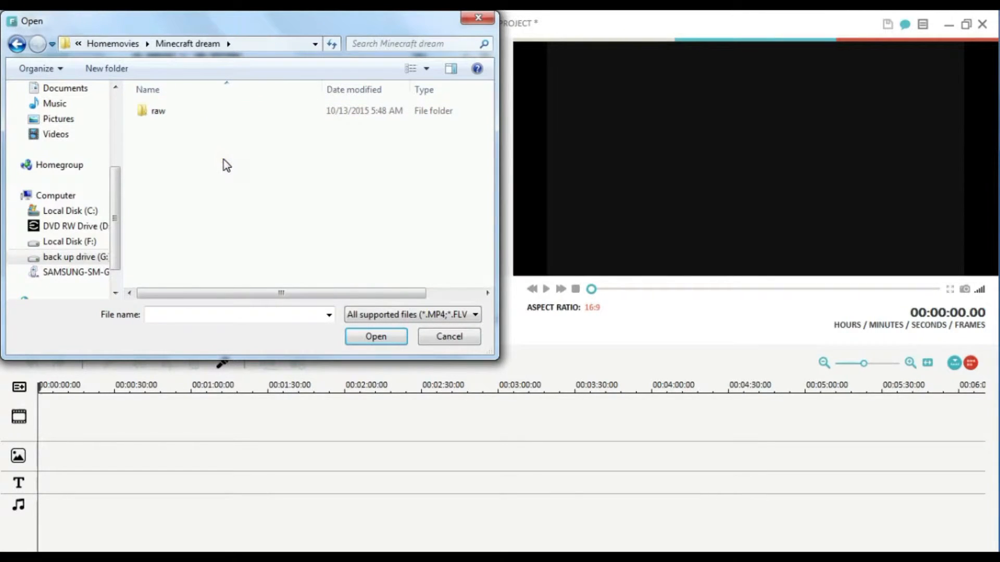
double_click(161, 116)
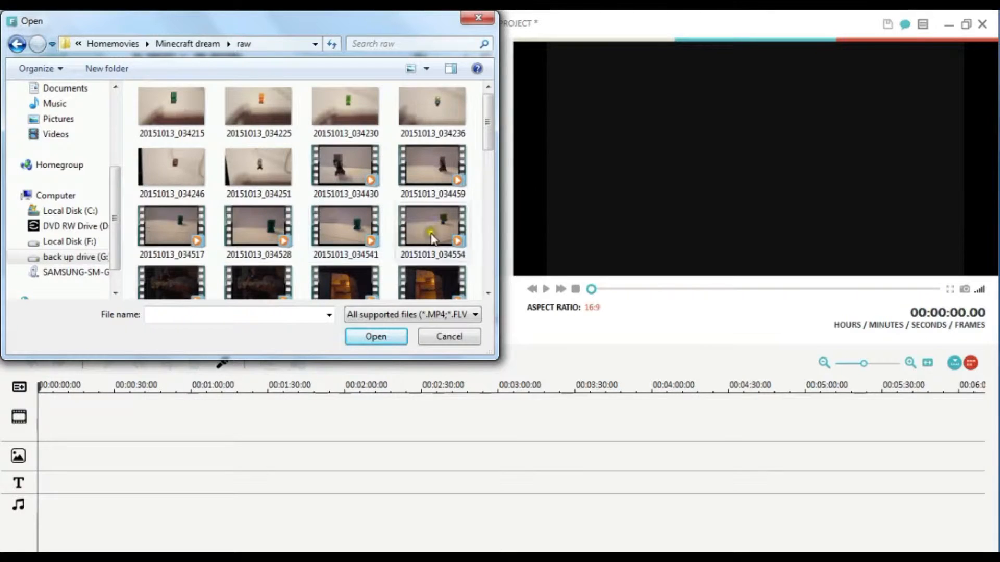
- Import the video 20151013_042932 from the raw folder into the album
drag(489, 146, 483, 249)
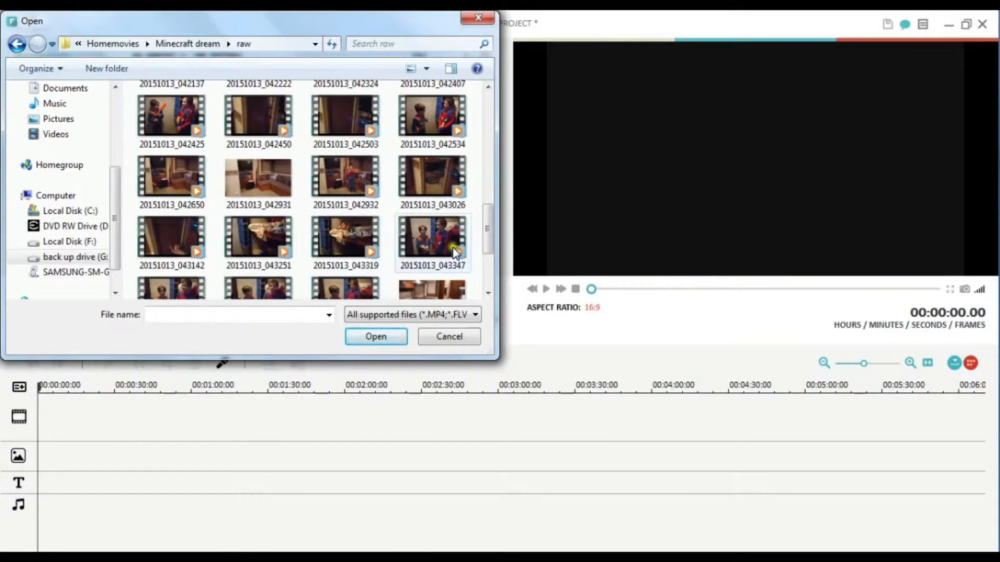
mouse_move(487, 237)
mouse_down()
mouse_move(485, 171)
mouse_move(474, 236)
mouse_up()
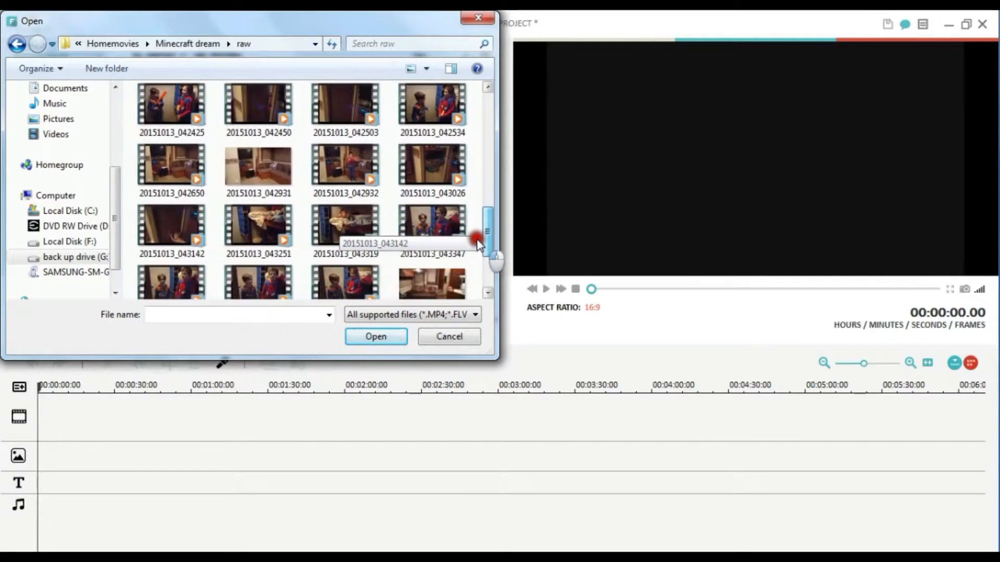
click(343, 172)
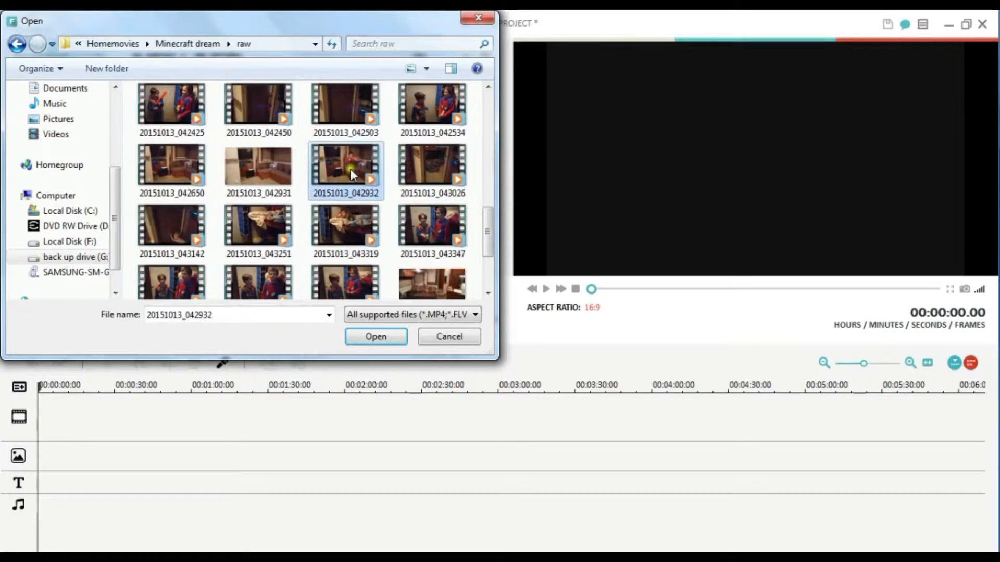
mouse_move(358, 158)
mouse_down()
mouse_move(317, 308)
mouse_move(123, 400)
mouse_move(269, 283)
mouse_move(372, 164)
mouse_move(361, 159)
mouse_up()
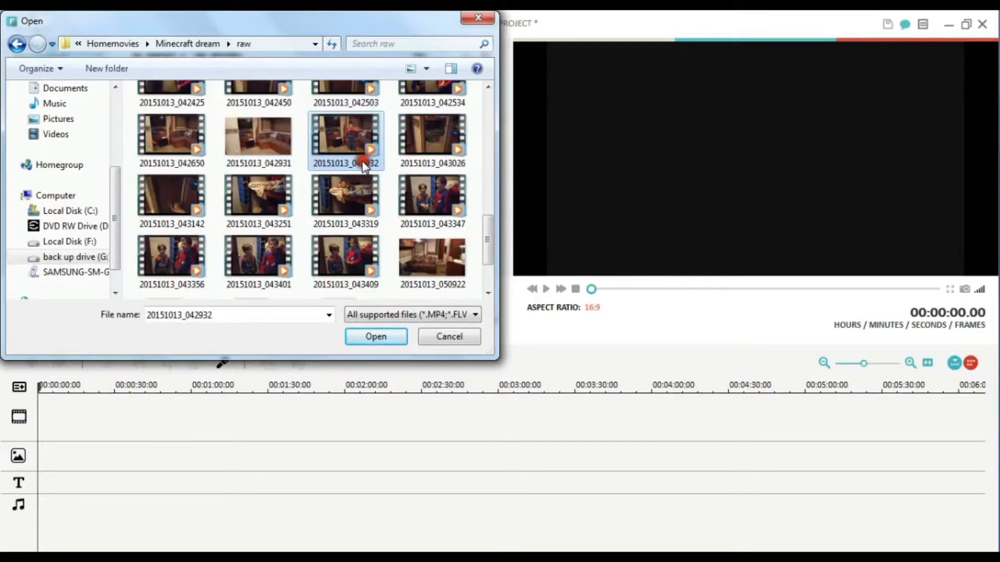
click(370, 331)
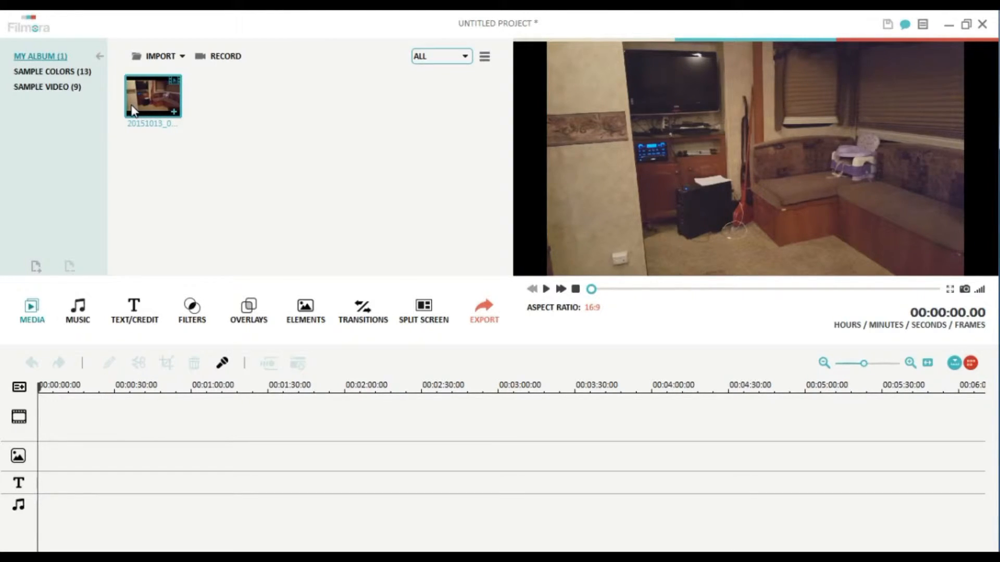
- Import the FOOTAGECRATE-HandgunMuzzleFlash5 clip from the effects > Gunblast folder on the back up drive (G:)
click(158, 56)
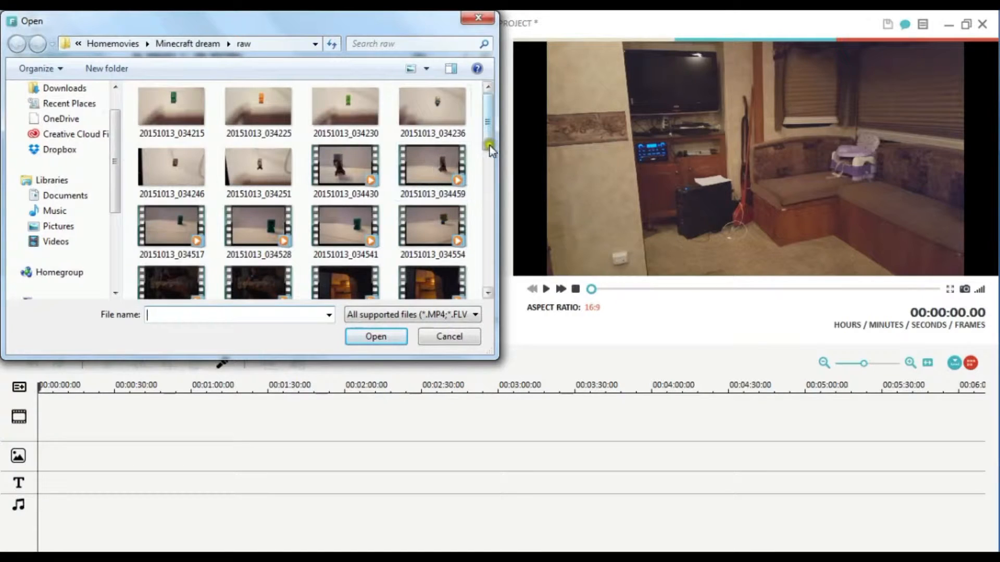
click(100, 42)
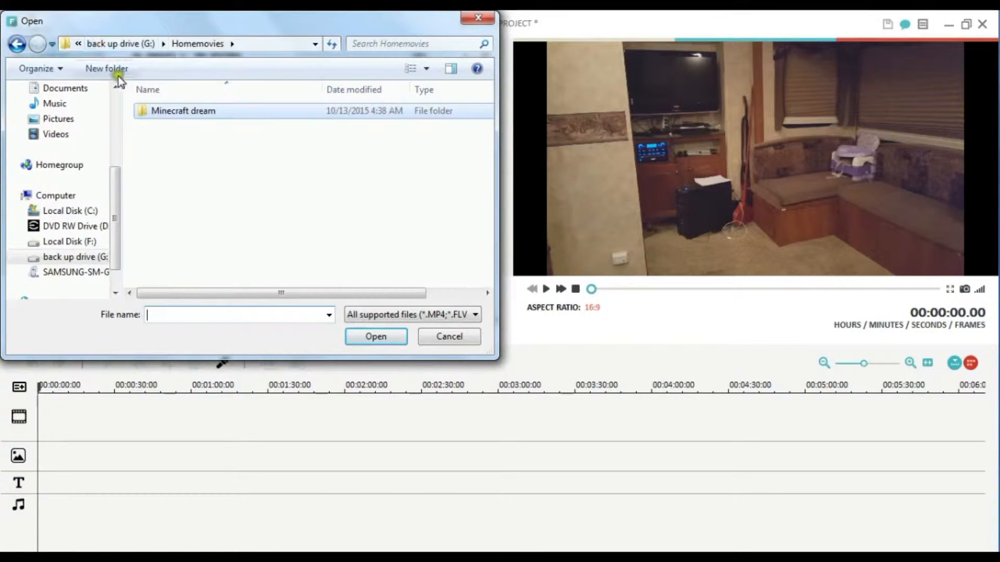
click(115, 44)
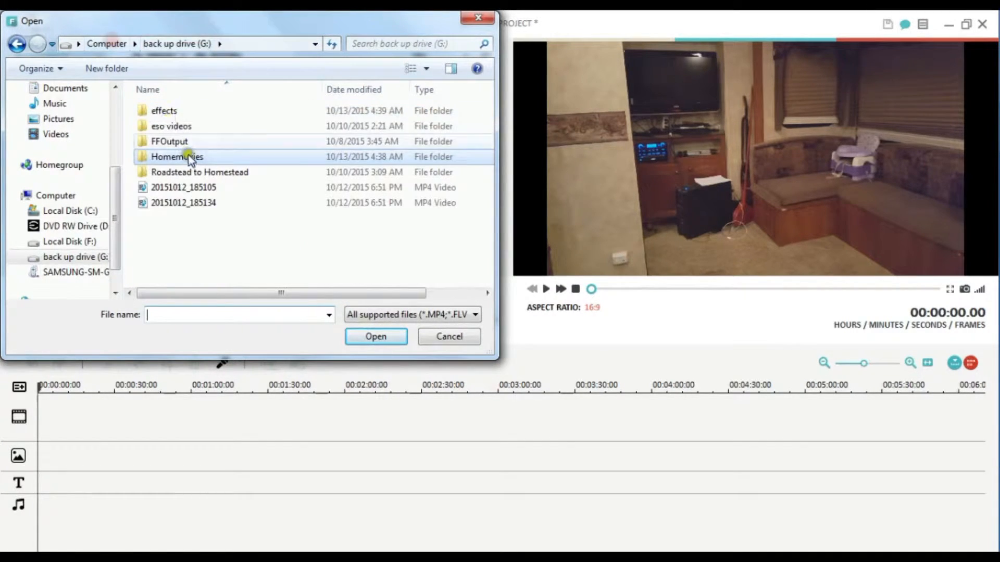
double_click(166, 108)
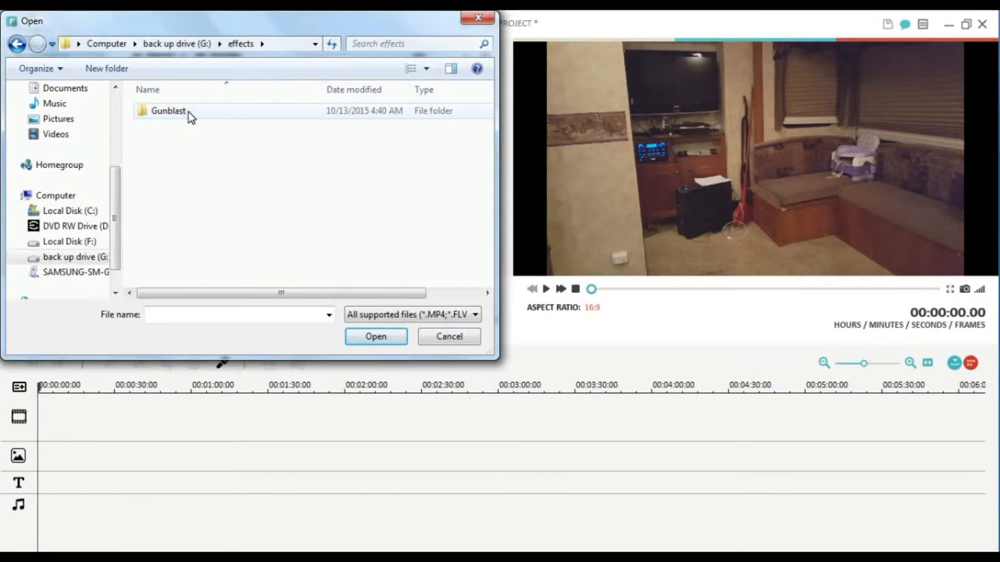
double_click(188, 110)
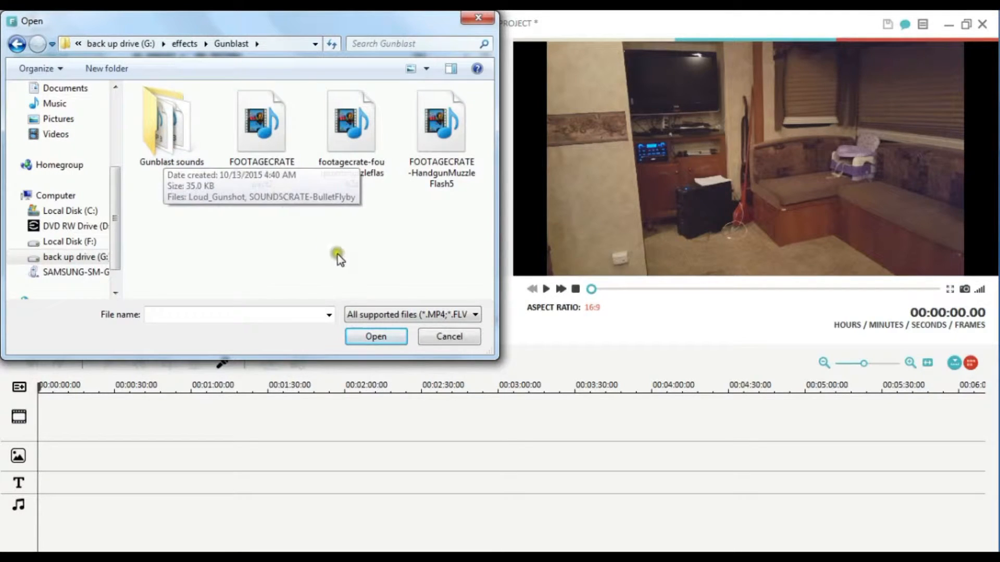
click(456, 139)
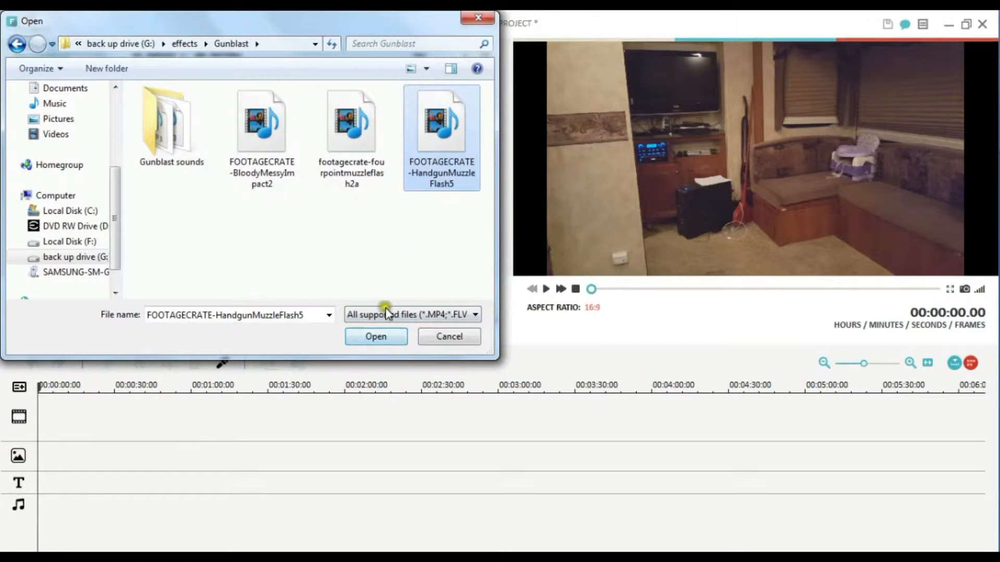
click(376, 336)
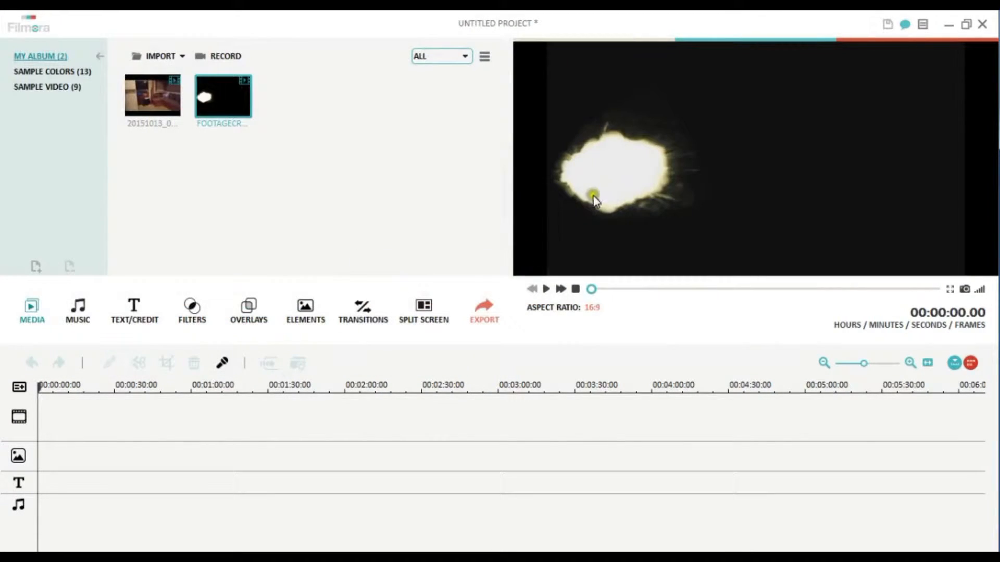
- Import the Loud_Gunshot audio file from the Gunblast sounds folder
click(160, 56)
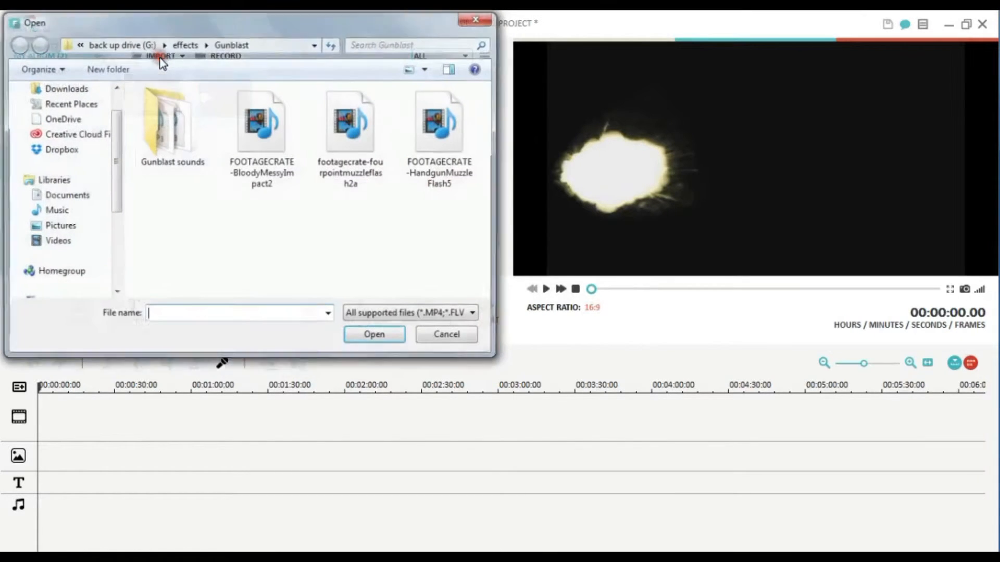
double_click(174, 119)
click(192, 111)
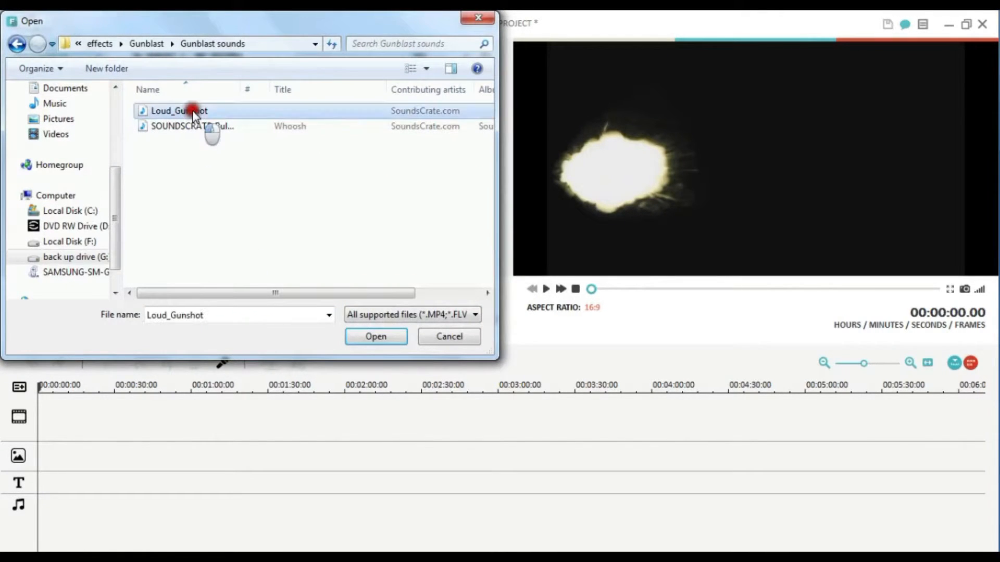
click(376, 336)
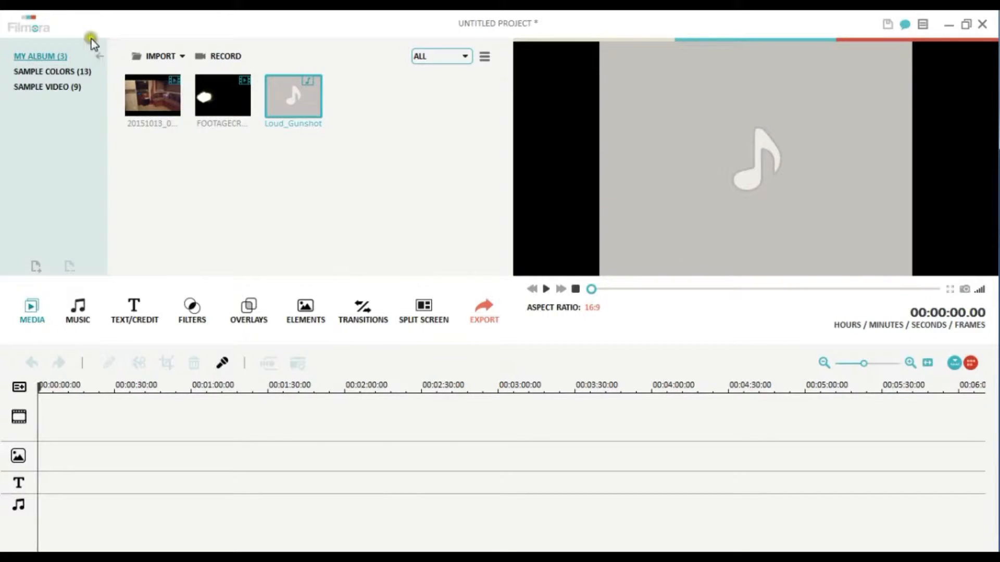
- Place the 20151013_042932 video at the start of the timeline's main video track
click(139, 76)
drag(165, 89, 79, 405)
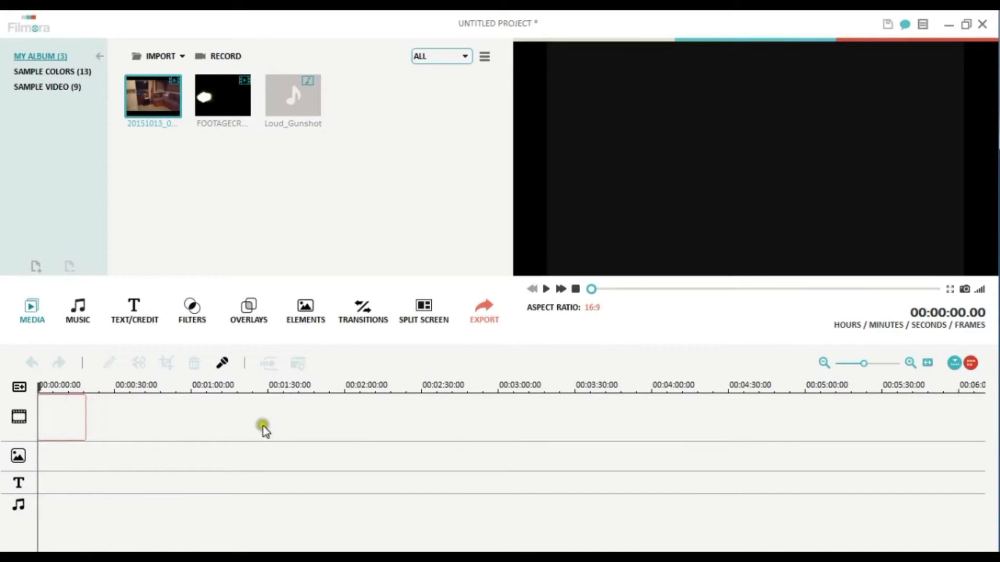
drag(210, 424, 84, 404)
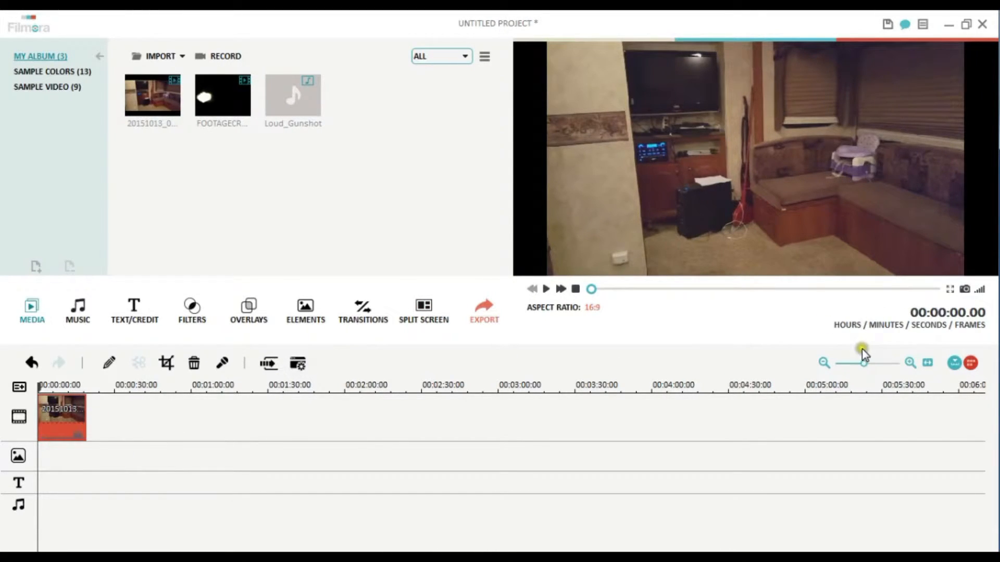
- Place the HandgunMuzzleFlash5 clip on the overlay track at 00:00:03.14, where the boy aims the toy gun, and play the video
drag(866, 345, 882, 346)
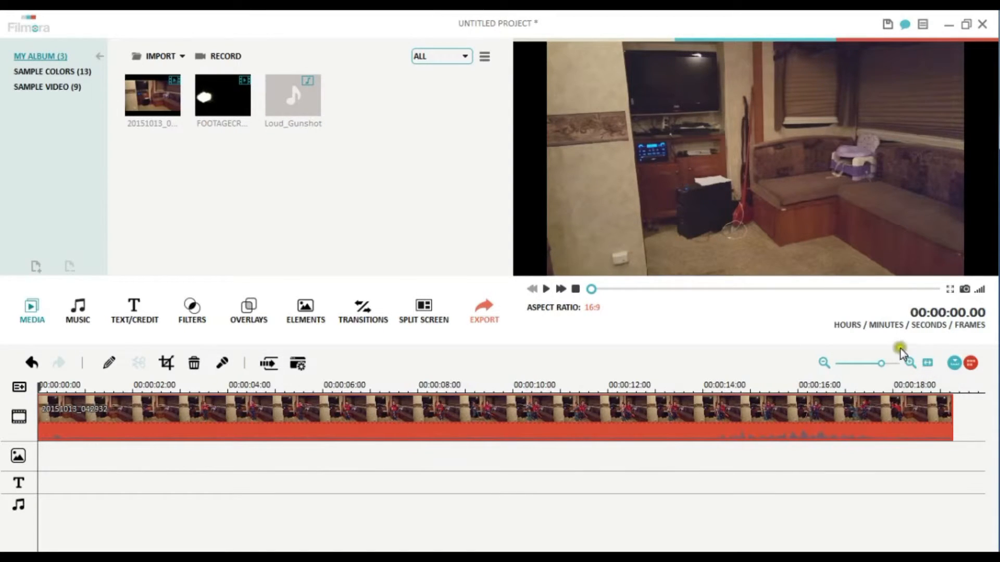
drag(884, 347, 854, 349)
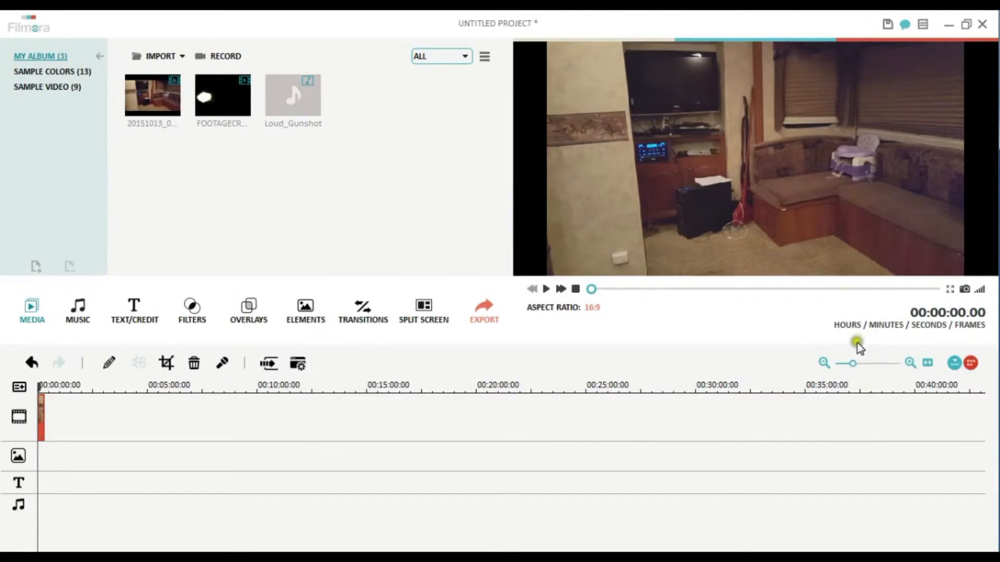
drag(856, 348, 879, 346)
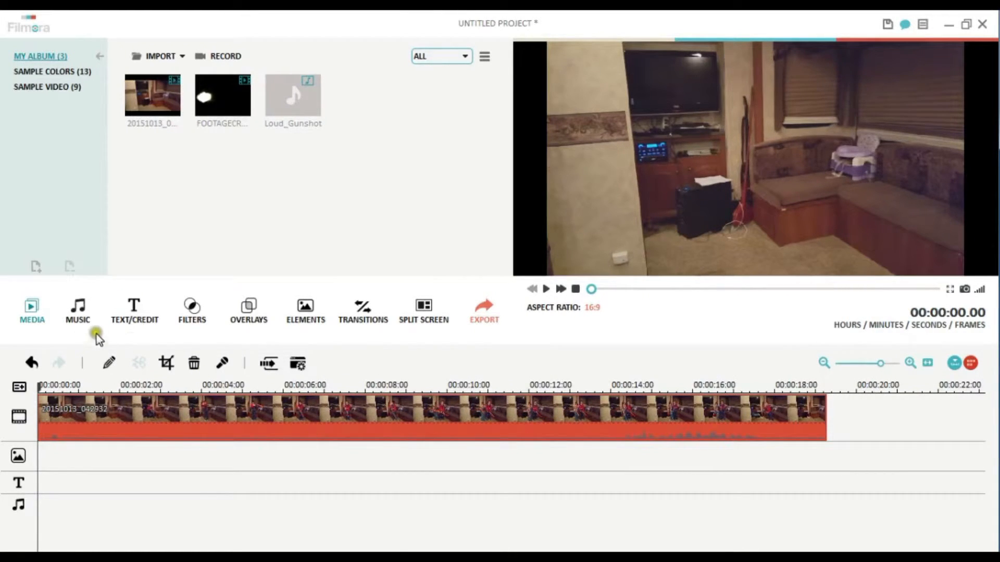
click(39, 365)
drag(67, 388, 100, 367)
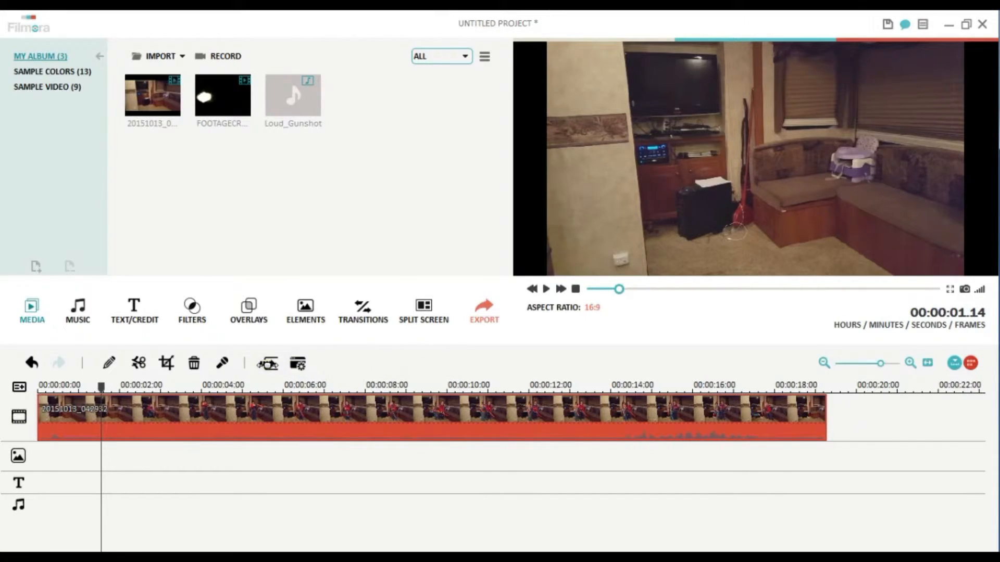
click(102, 382)
drag(102, 380, 185, 388)
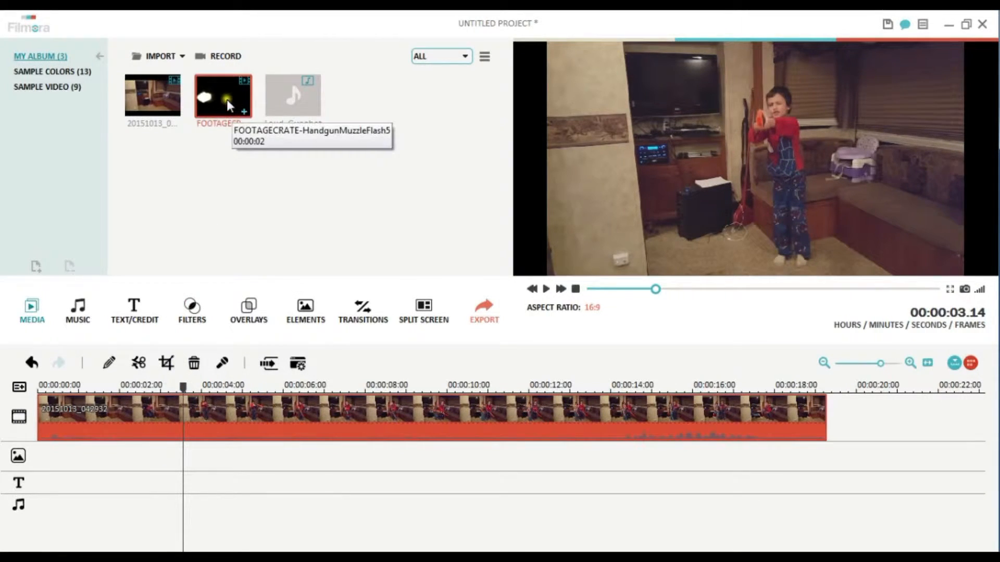
mouse_move(224, 96)
mouse_down()
mouse_move(197, 434)
mouse_move(188, 435)
mouse_move(199, 398)
mouse_move(127, 401)
mouse_move(216, 401)
mouse_move(188, 433)
mouse_up()
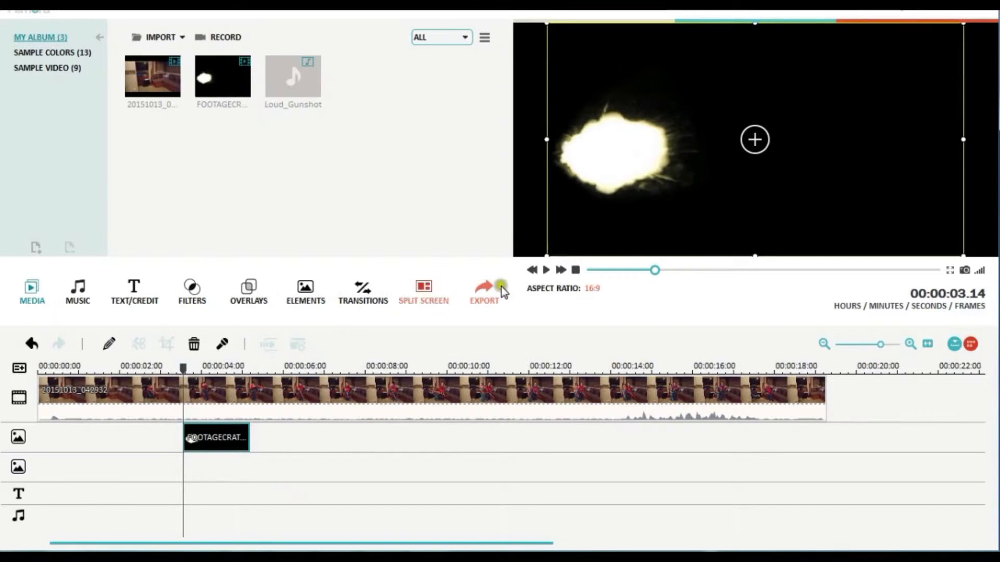
click(546, 269)
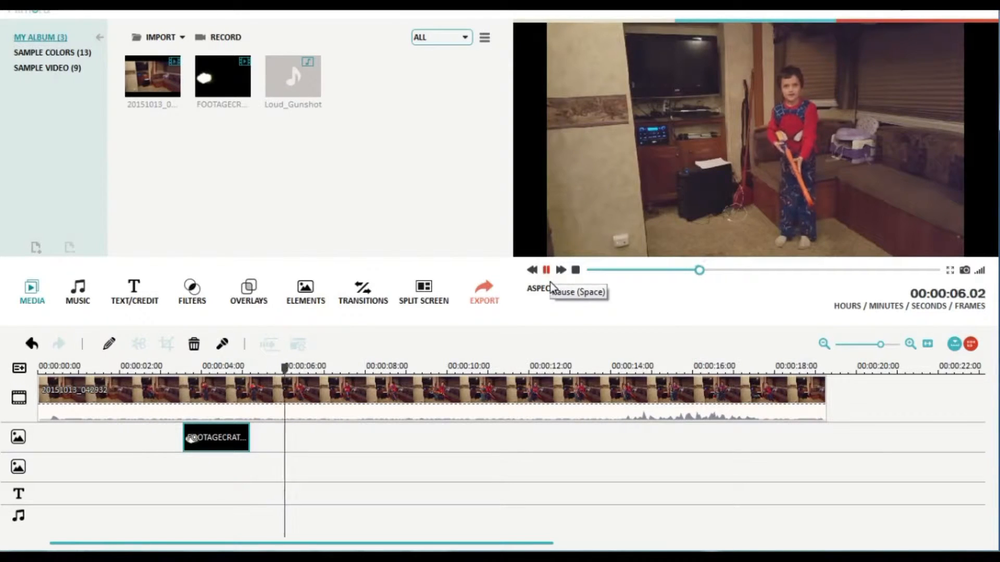
- Make the muzzle flash clip's black background transparent with the Green Screen chroma key at intensity level 43
click(549, 282)
drag(699, 283, 642, 282)
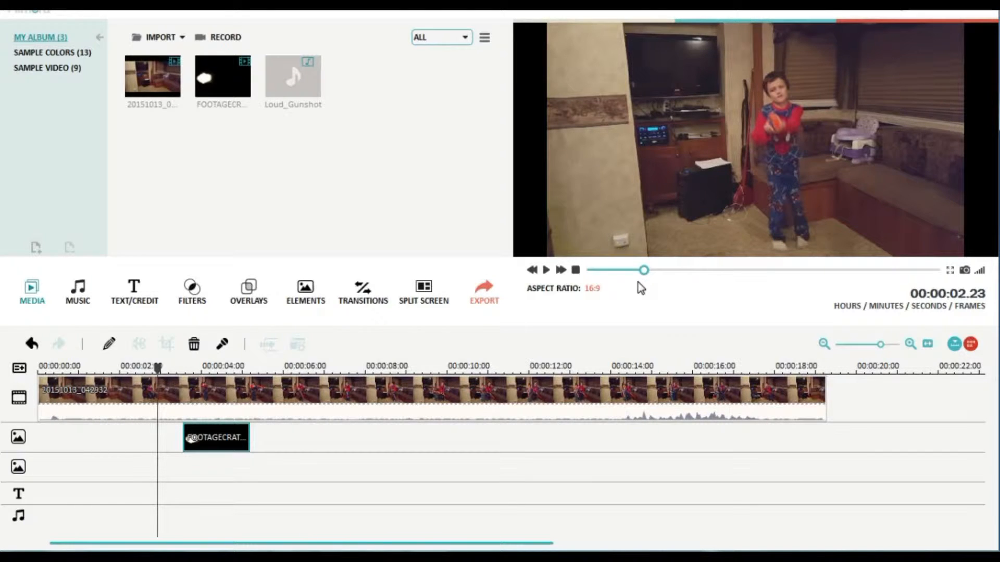
right_click(215, 434)
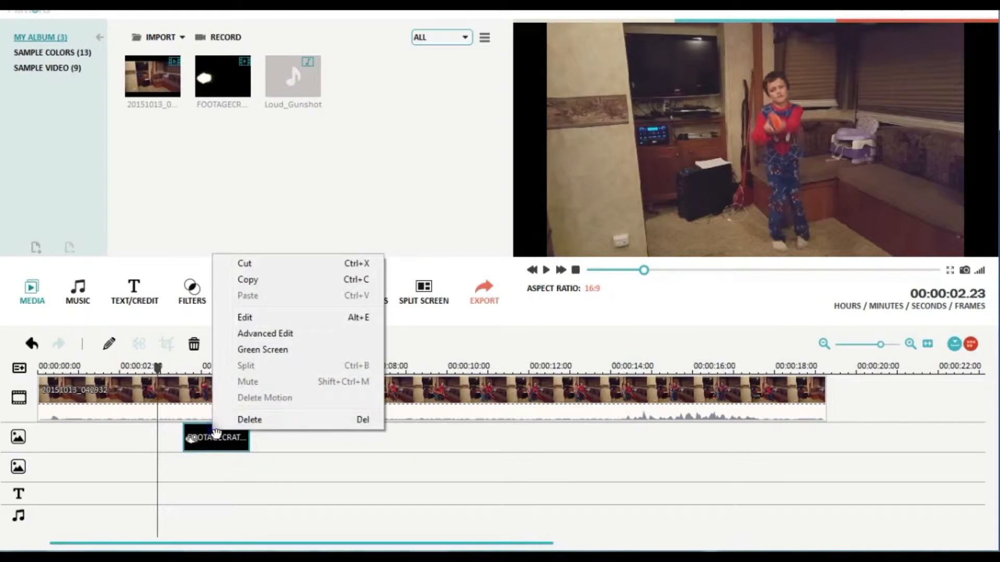
click(275, 351)
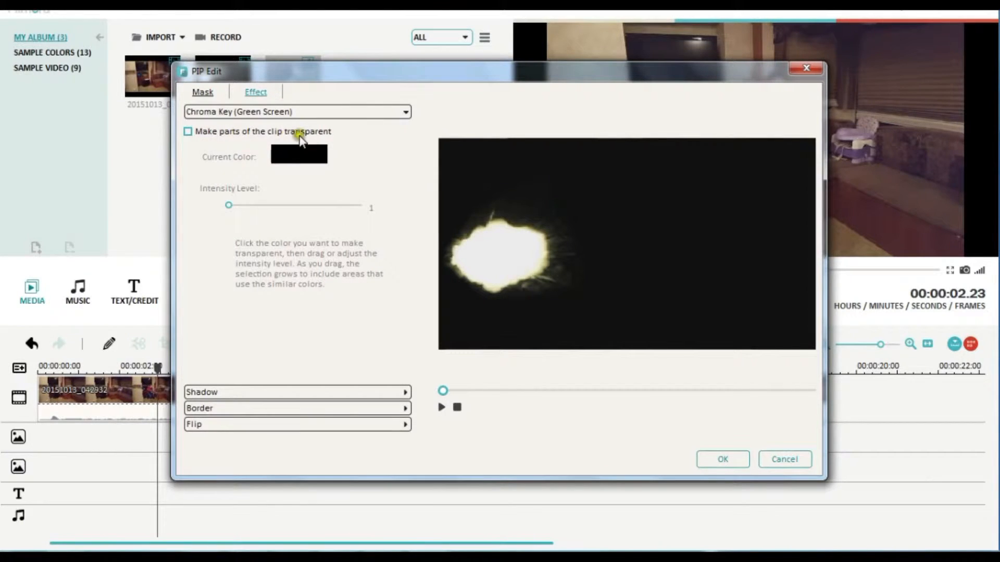
click(186, 152)
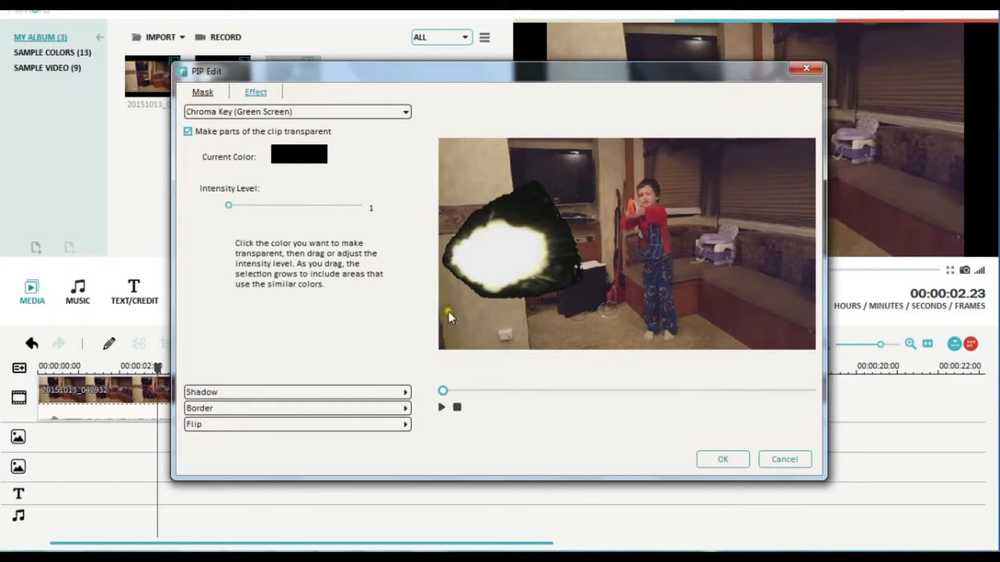
drag(227, 223, 287, 224)
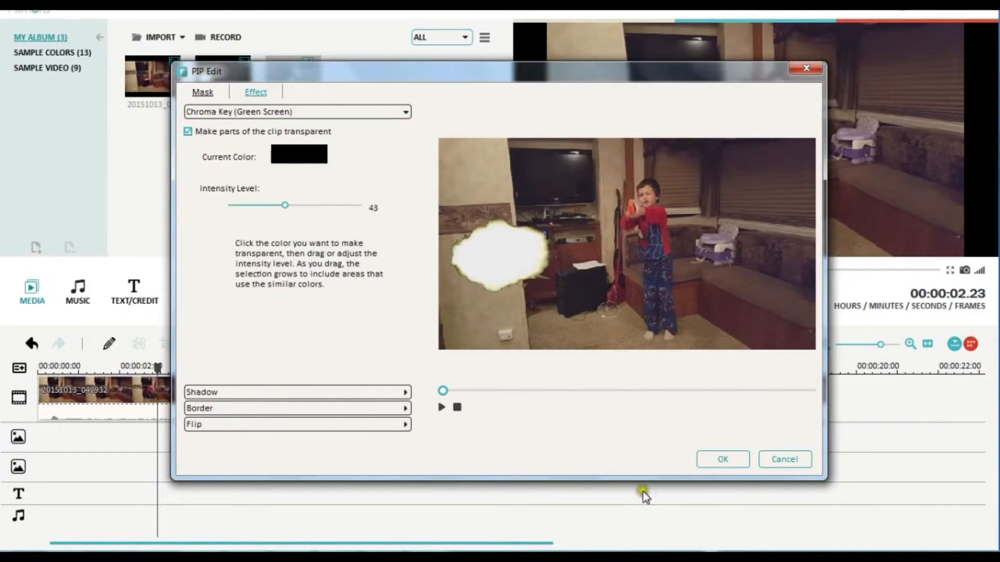
click(724, 459)
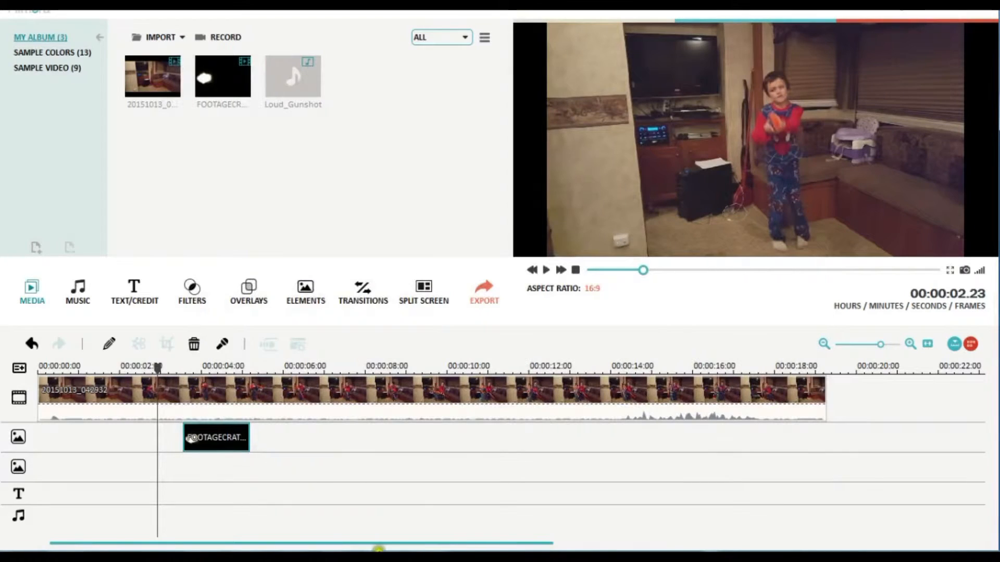
- At 00:00:03.14, shrink the muzzle flash overlay in the preview to less than half the video's width
drag(158, 367, 183, 396)
click(599, 234)
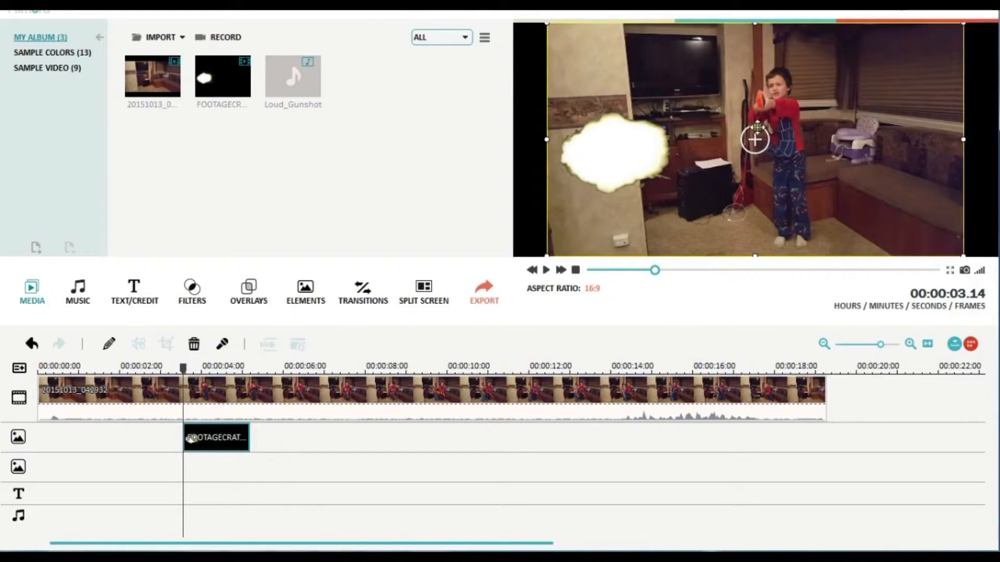
mouse_move(635, 165)
mouse_down()
mouse_move(625, 162)
mouse_move(757, 134)
mouse_move(649, 179)
mouse_up()
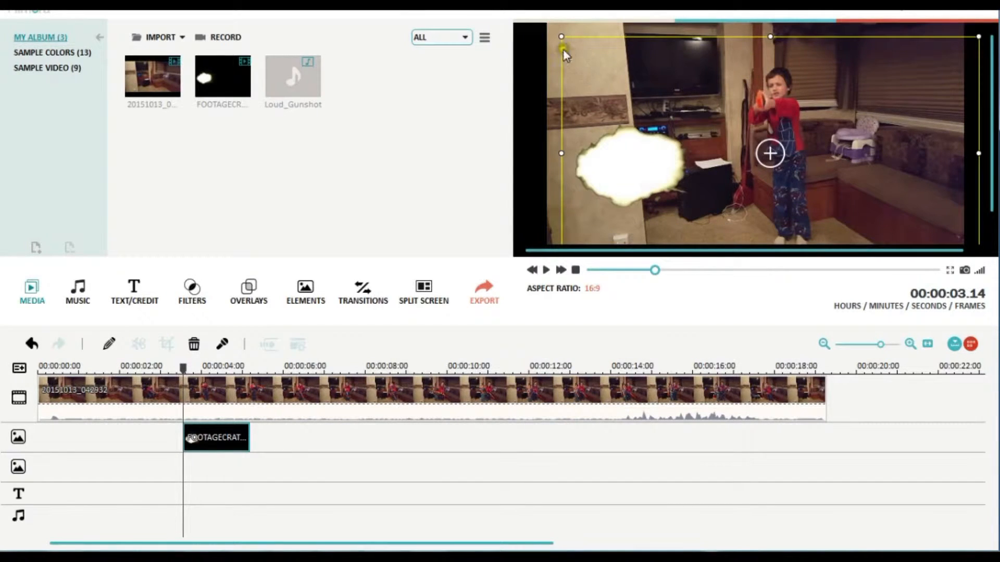
drag(559, 56, 785, 195)
drag(848, 252, 740, 162)
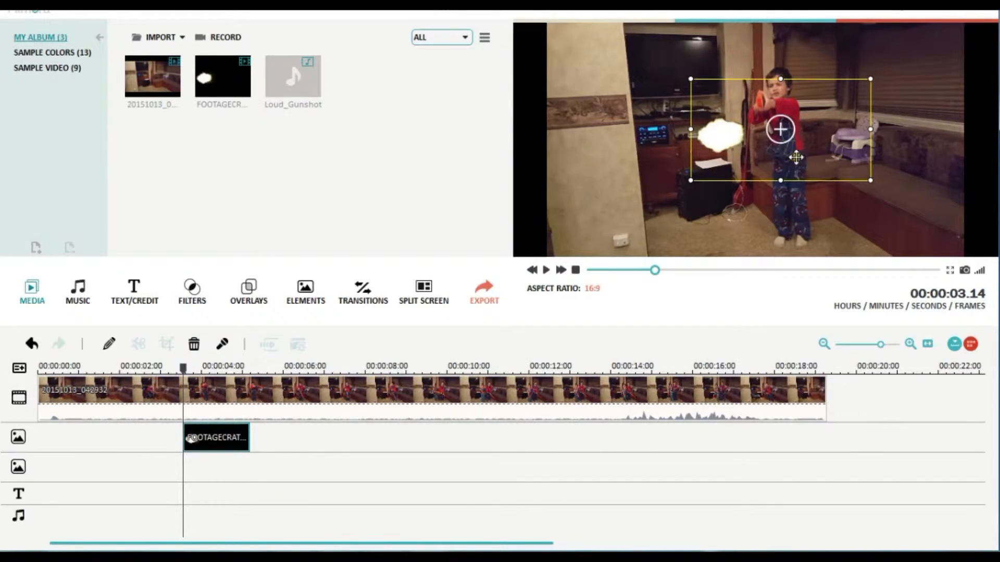
- Rotate the muzzle flash overlay diagonally and position the flash over the muzzle of the boy's toy gun
drag(793, 147, 749, 166)
drag(801, 118, 755, 122)
drag(753, 59, 733, 126)
drag(736, 183, 758, 126)
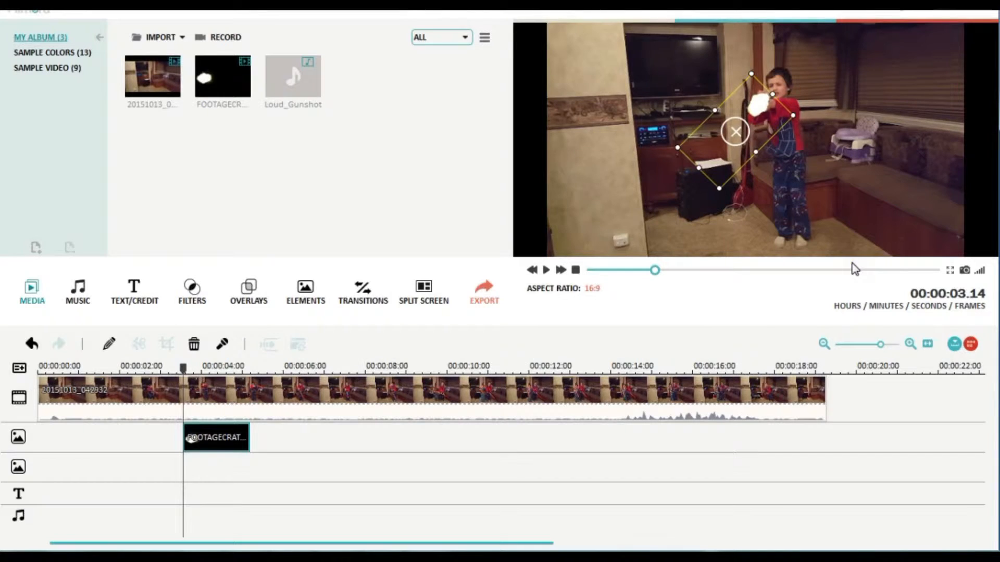
- Play the video from about 00:00:03.05 to check how the muzzle flash looks on the toy gun
click(548, 282)
click(549, 282)
drag(654, 277, 591, 277)
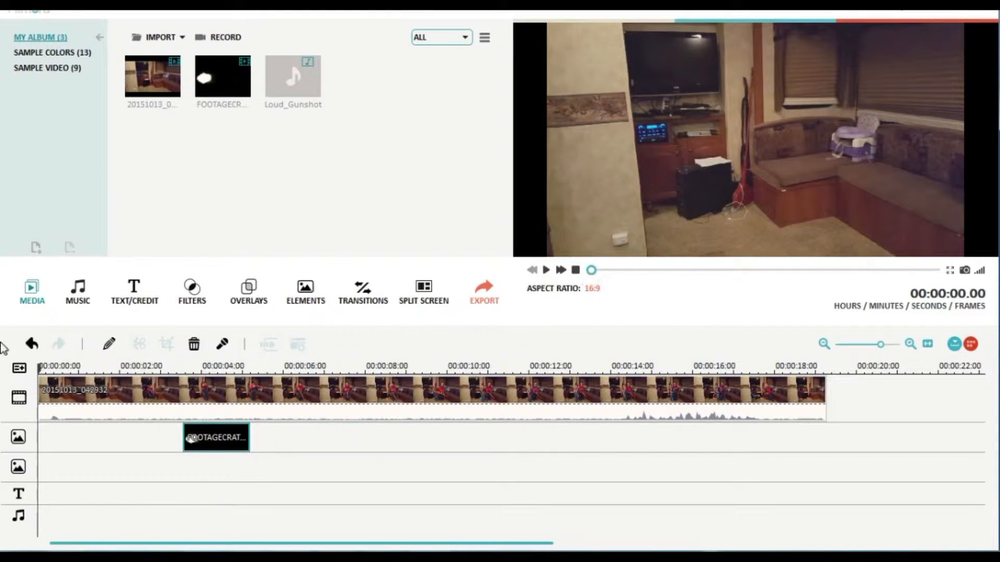
drag(41, 369, 172, 388)
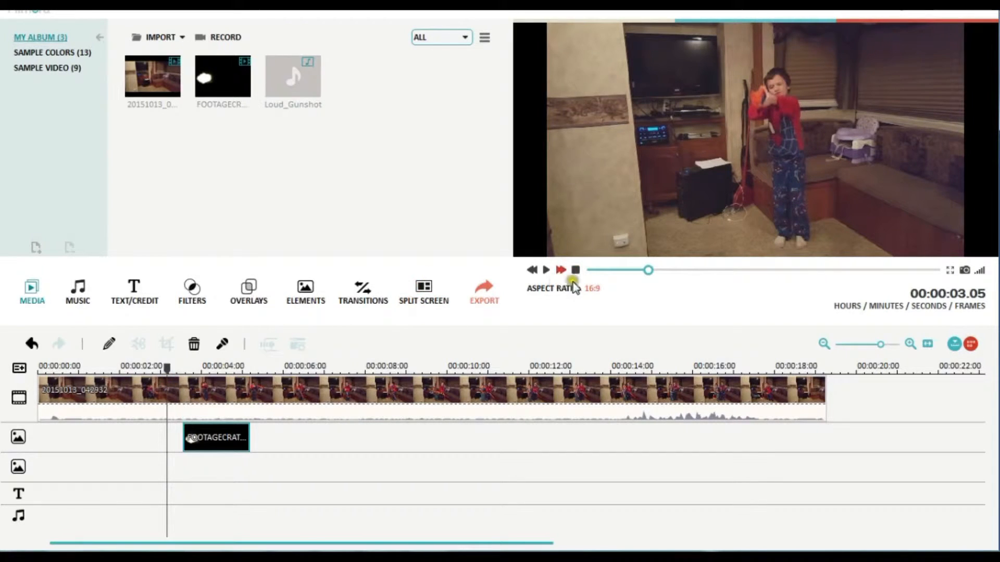
click(548, 282)
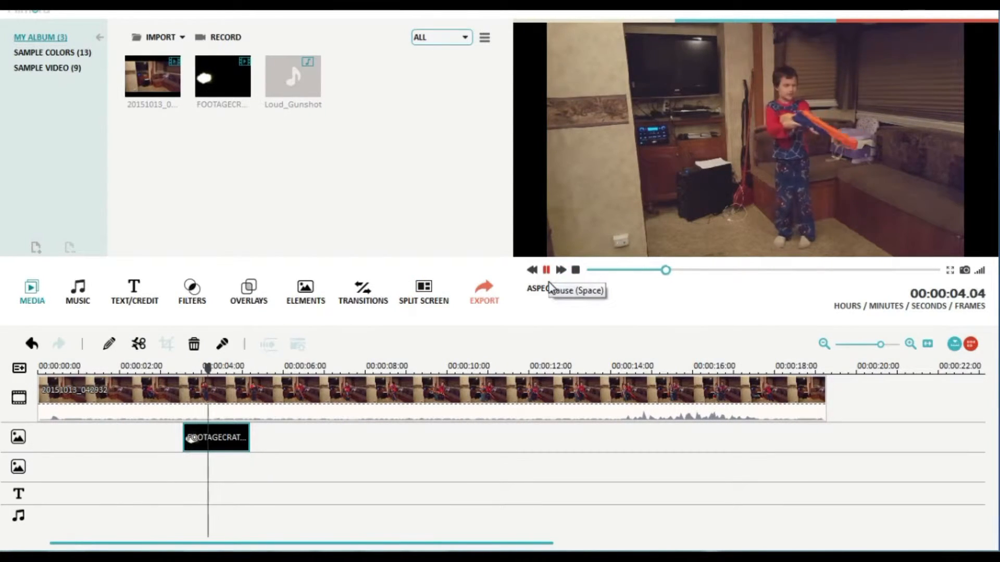
click(549, 283)
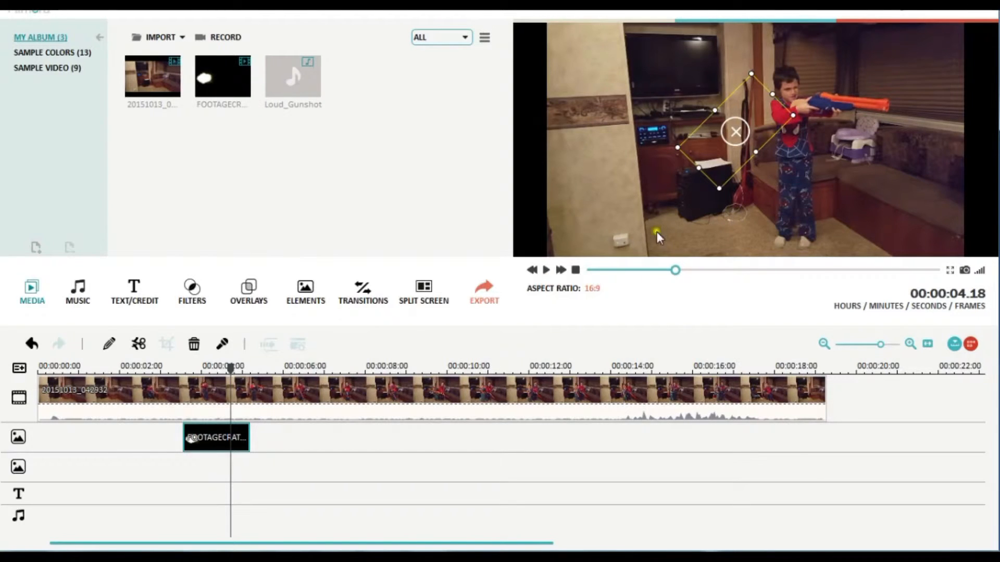
- Place the Loud_Gunshot audio on the music track at 00:00:03.14, aligned with the start of the muzzle flash clip
drag(231, 368, 182, 368)
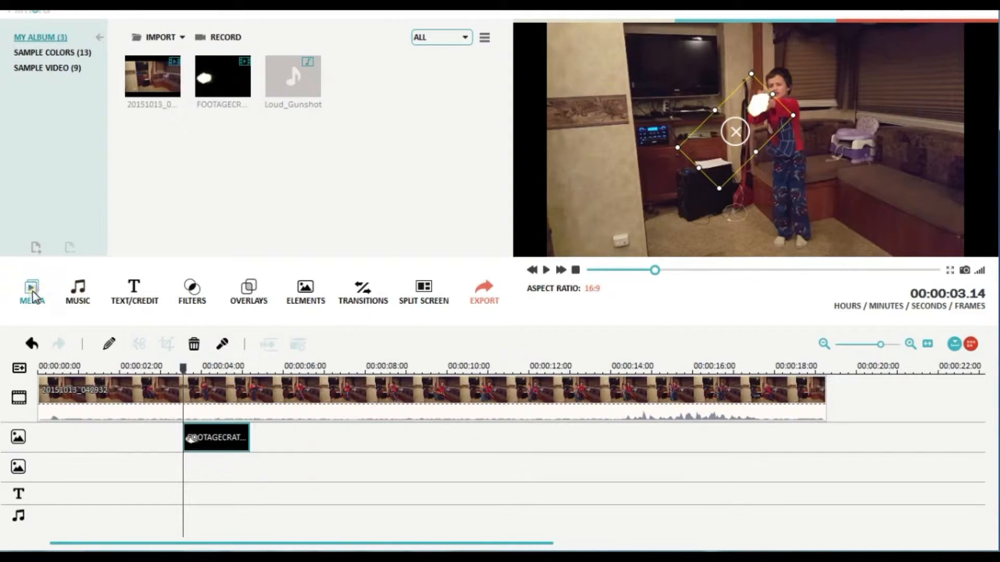
click(290, 120)
drag(291, 123, 197, 502)
drag(195, 467, 183, 530)
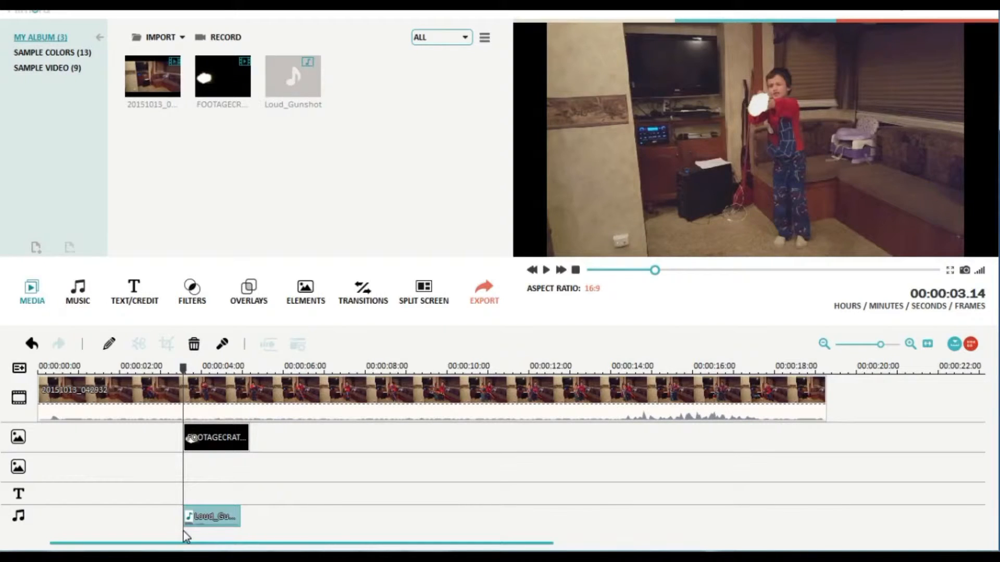
click(226, 522)
- Play the video from 00:00:03.07 to check the muzzle flash together with the gunshot sound
drag(184, 369, 172, 370)
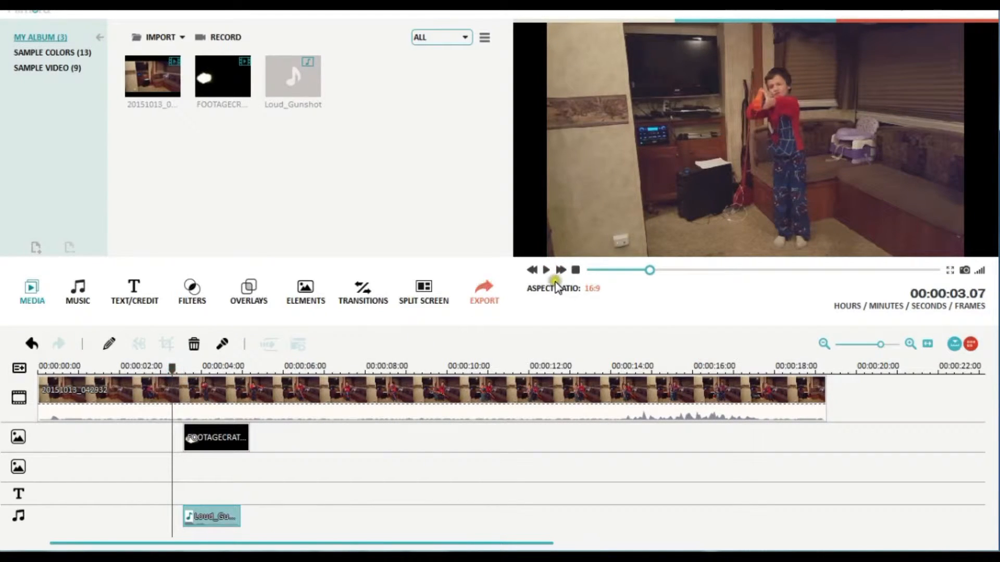
click(545, 276)
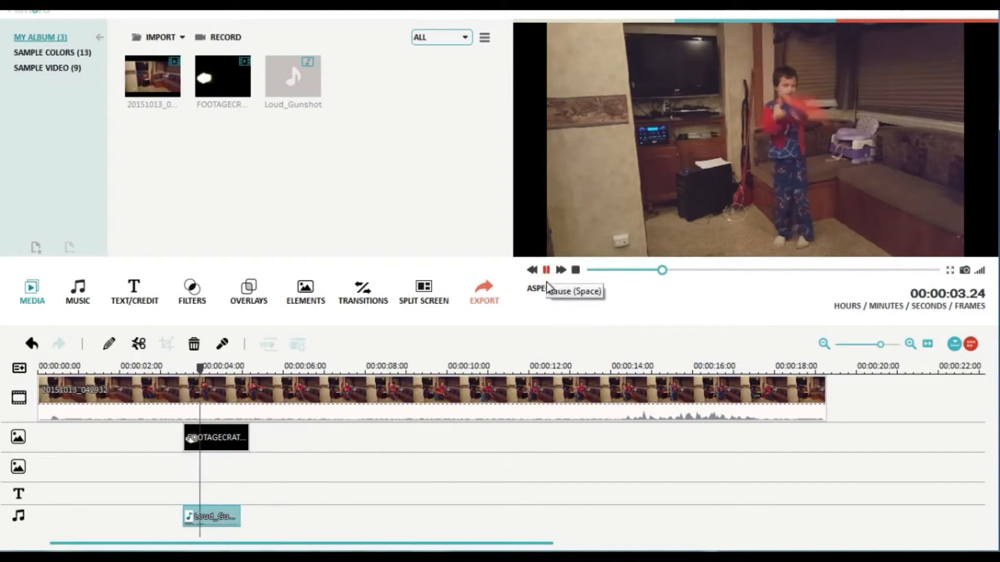
click(546, 283)
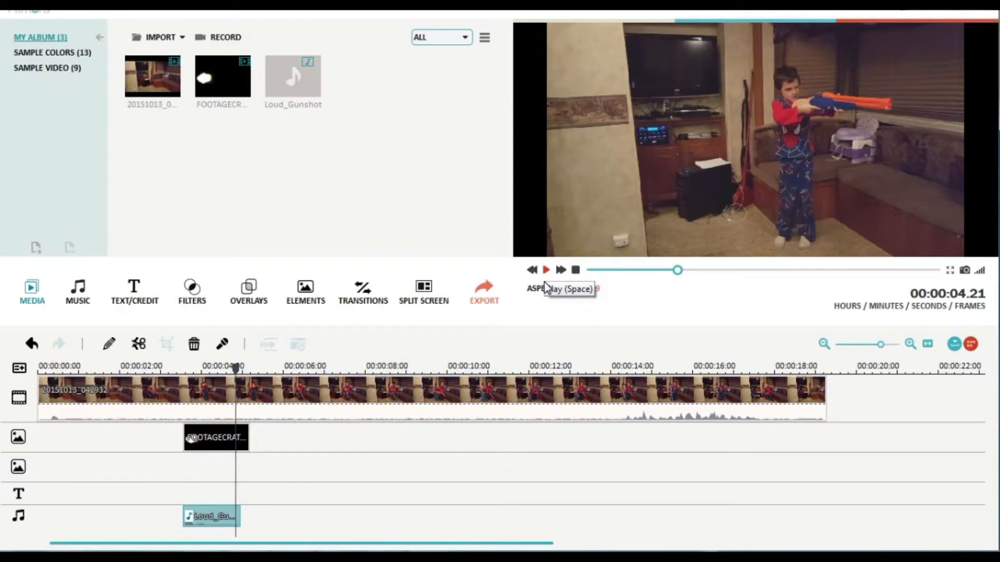
click(234, 102)
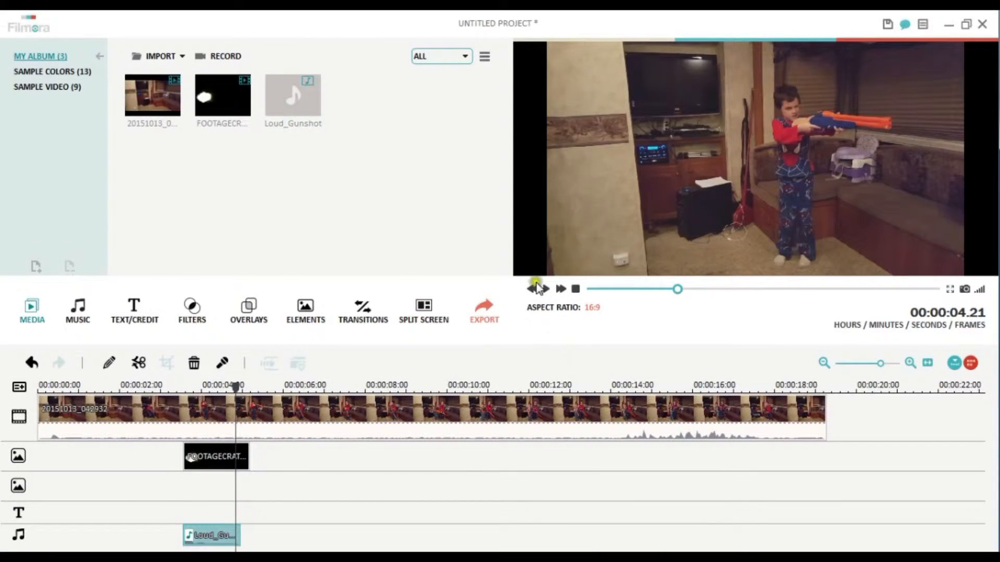
click(549, 288)
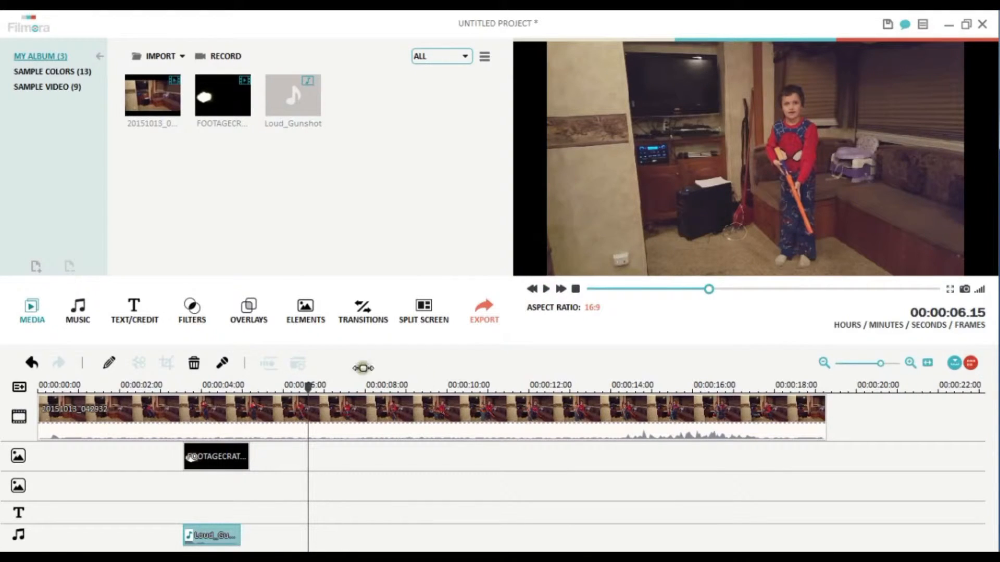
- Clear the timeline by deleting the home video, the muzzle flash overlay and the gunshot audio
drag(308, 386, 255, 398)
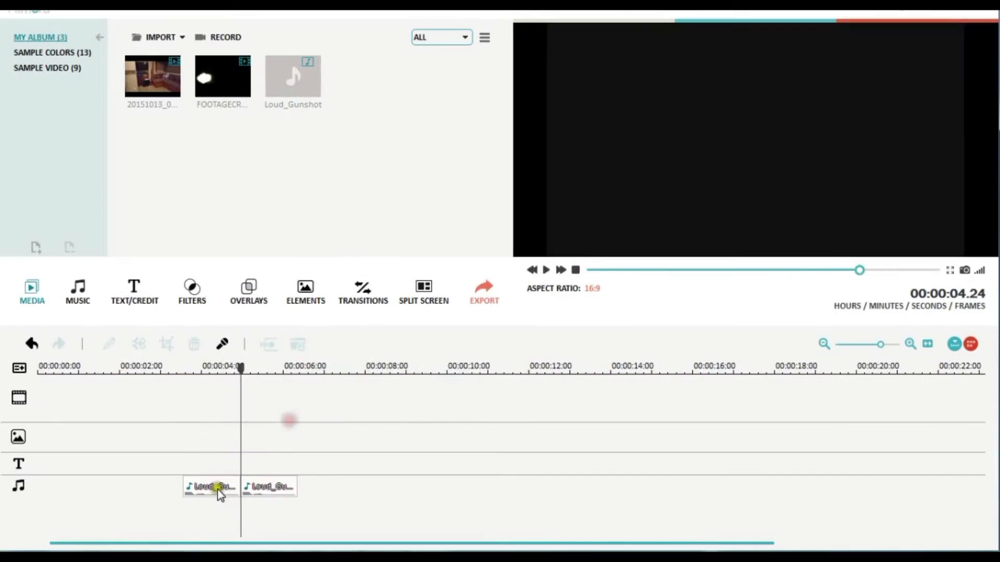
right_click(217, 485)
click(267, 474)
drag(267, 473, 262, 478)
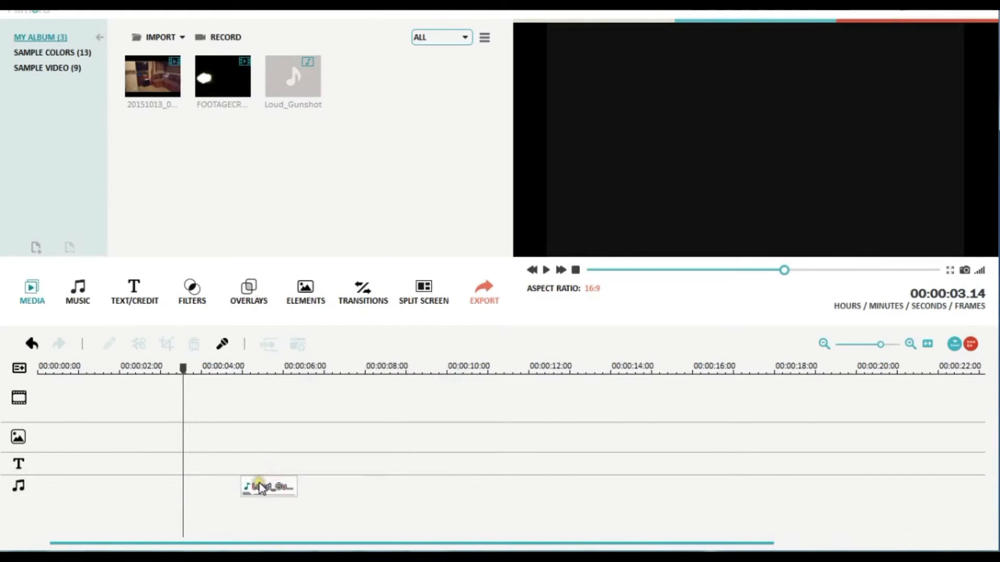
right_click(279, 480)
click(291, 474)
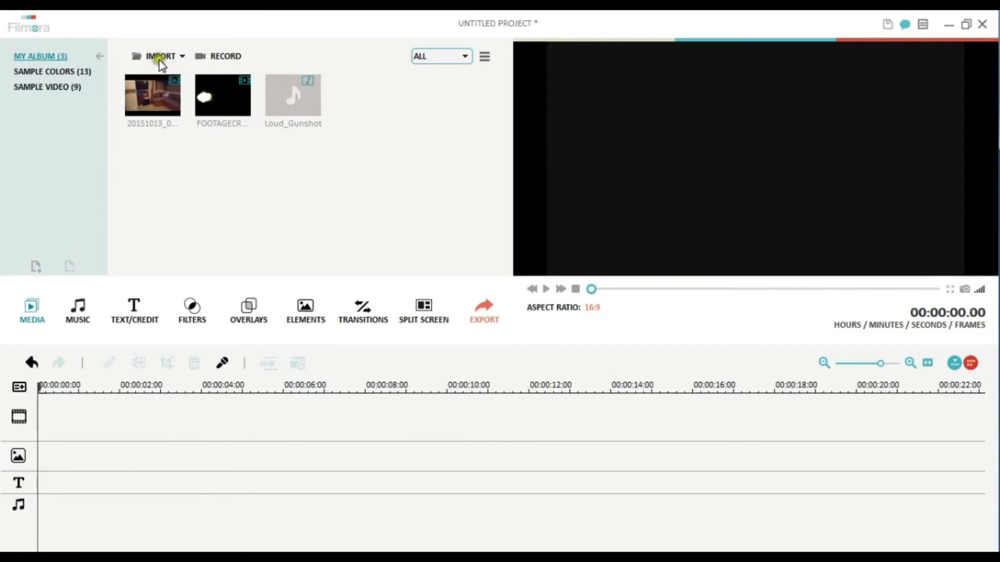
- Import the 20151013_050922 photo from Homemovies > Minecraft dream > raw on drive G: and place it at the start of the main video track
click(159, 56)
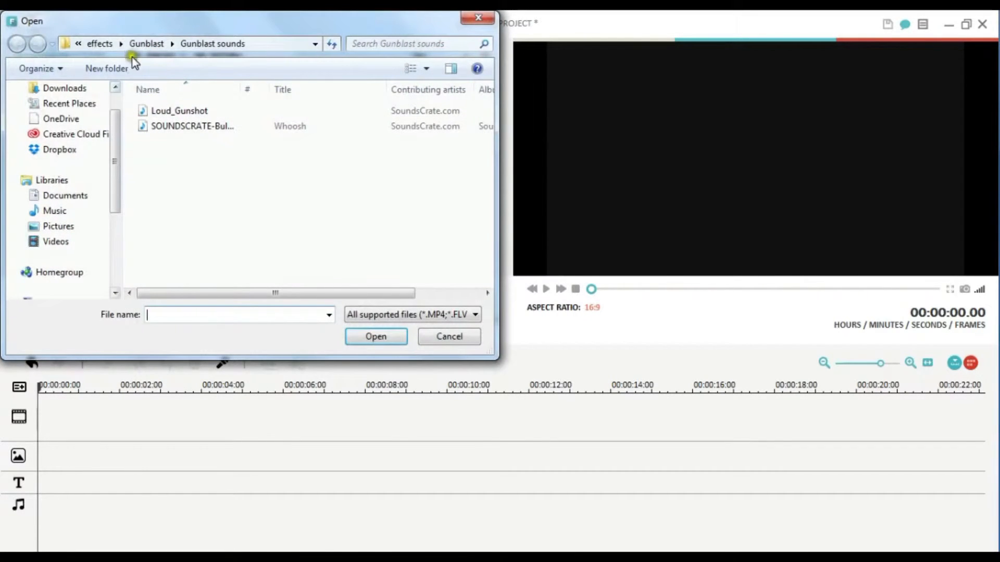
click(141, 43)
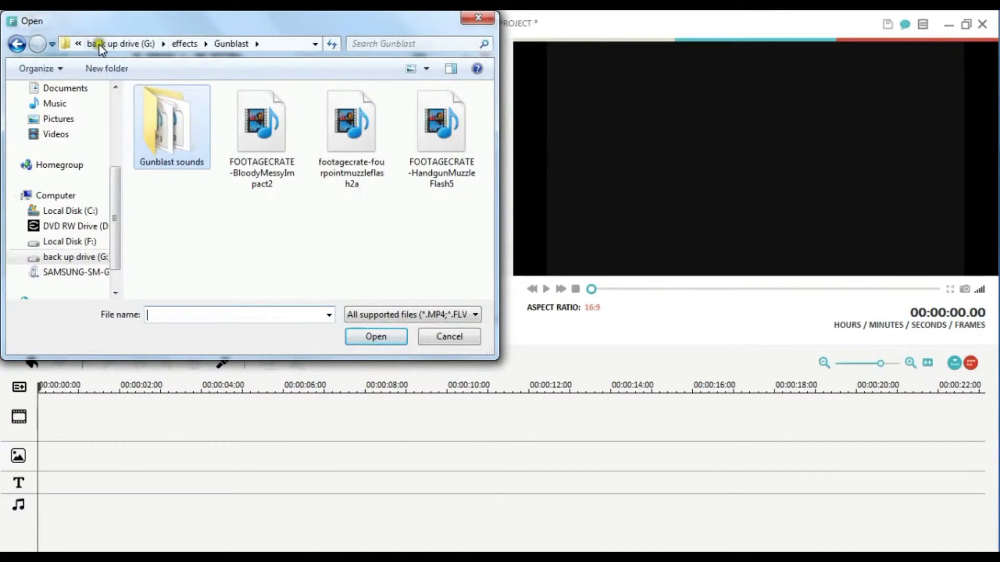
click(96, 44)
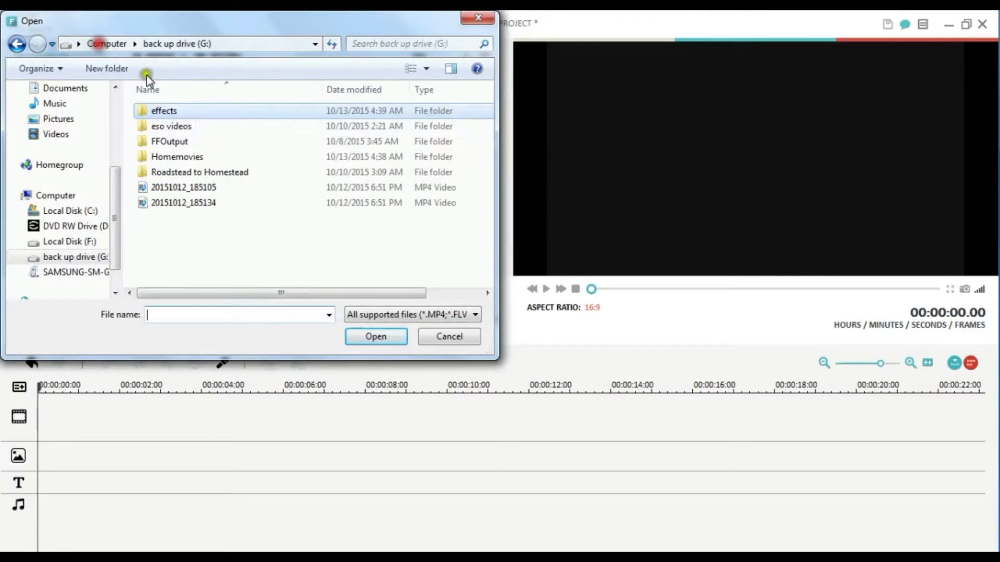
double_click(184, 157)
double_click(198, 110)
double_click(161, 111)
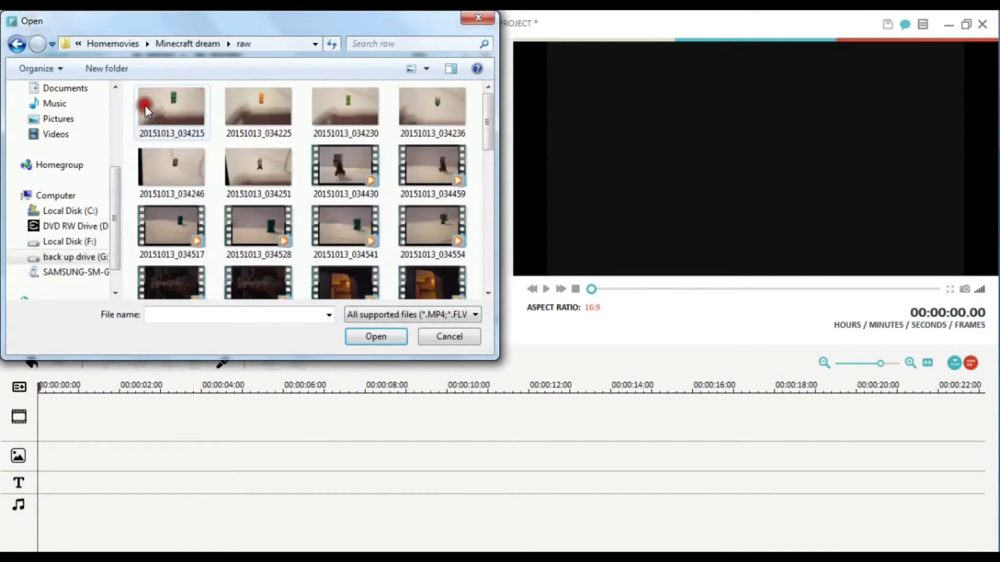
drag(488, 141, 497, 270)
click(434, 236)
click(379, 333)
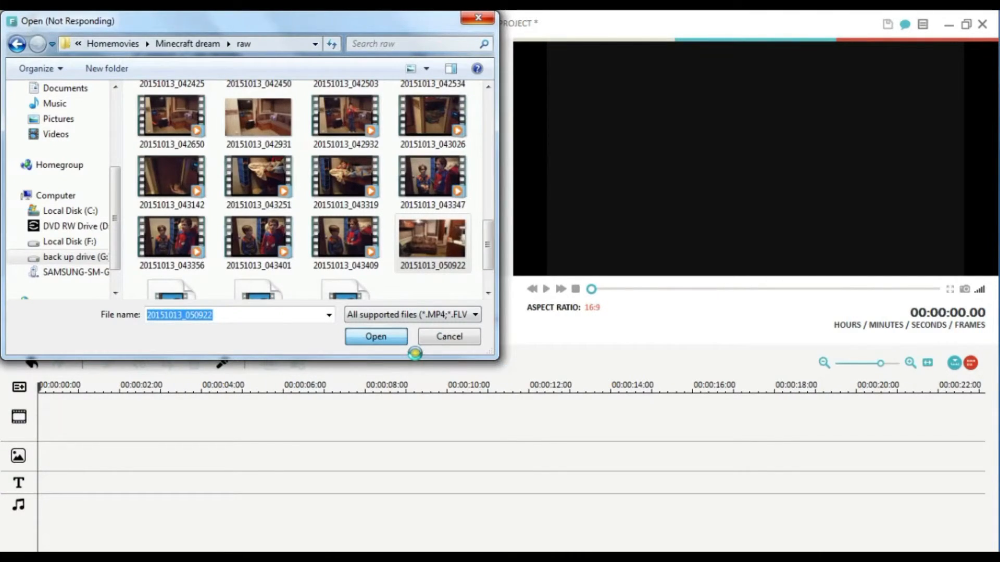
click(369, 106)
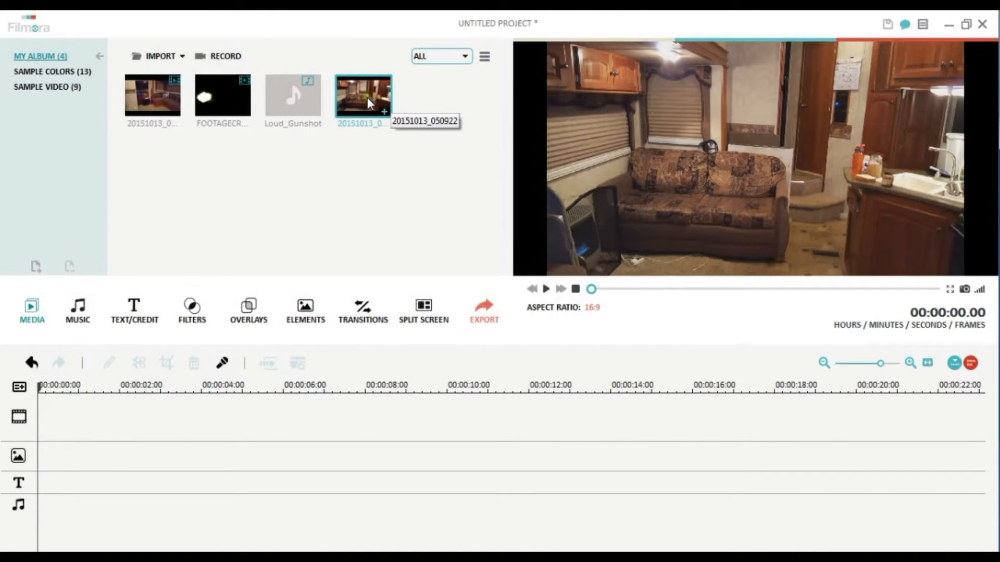
drag(367, 98, 127, 396)
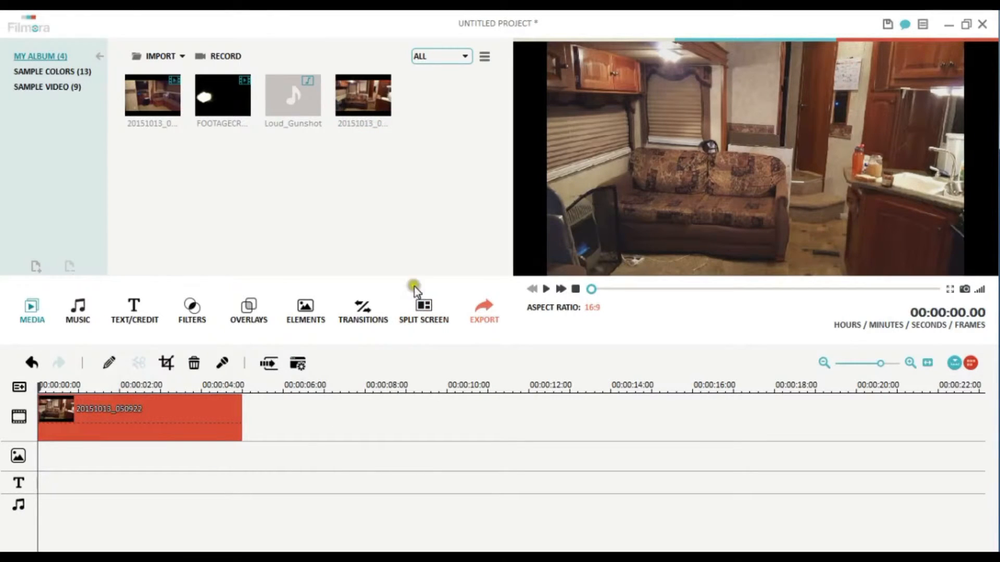
- Import the Creeper and explosion clips together from the Minecraft dream > raw folder
click(152, 57)
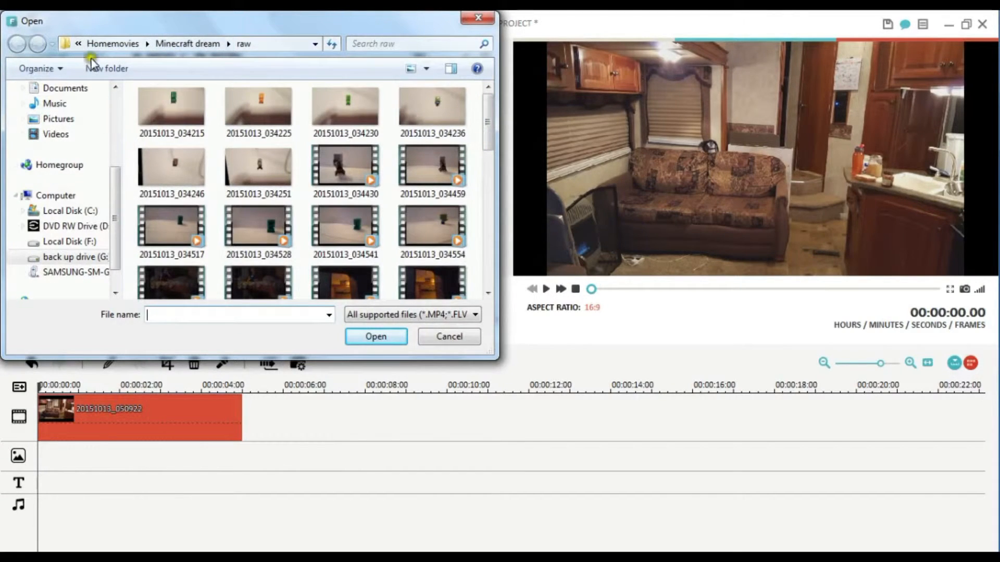
drag(489, 128, 492, 279)
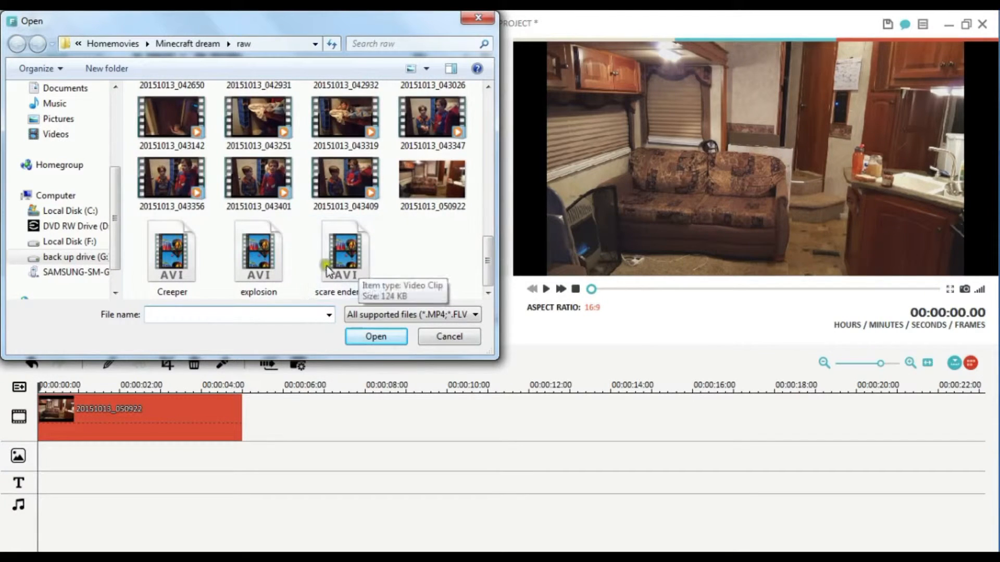
click(171, 258)
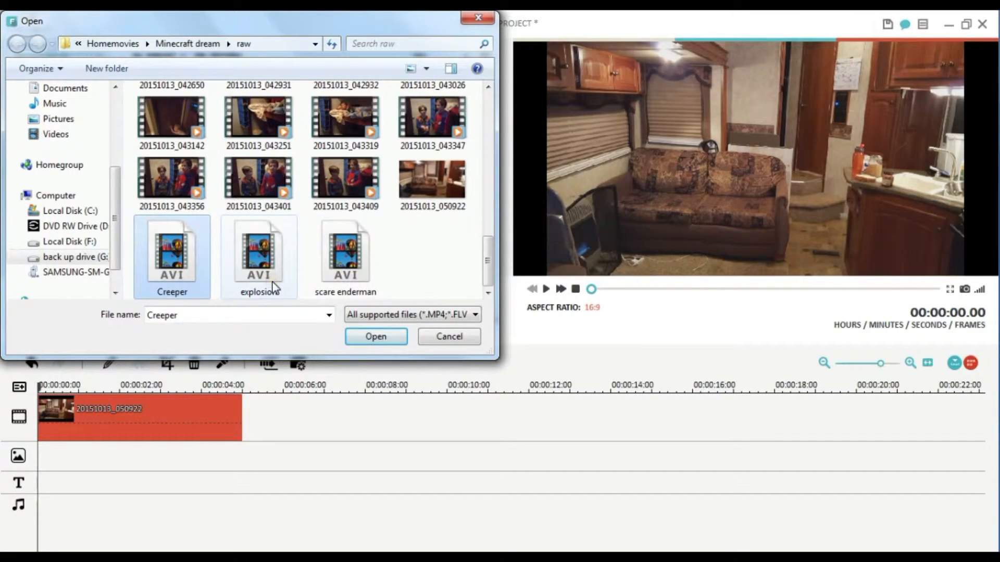
ctrl+click(260, 258)
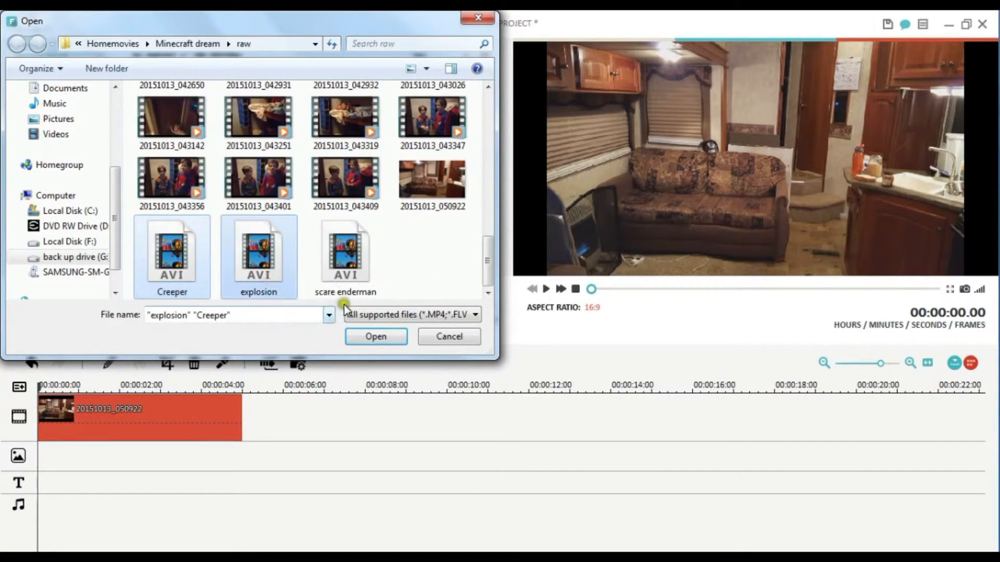
click(376, 336)
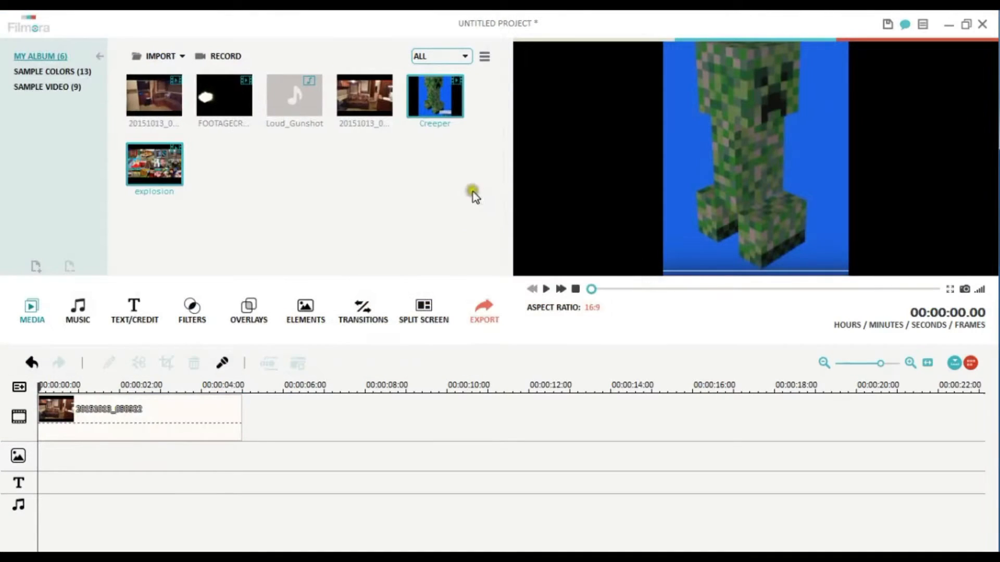
- Place the Creeper clip at the start of the first overlay track over the room photo and preview it up to 00:00:12.19
click(428, 110)
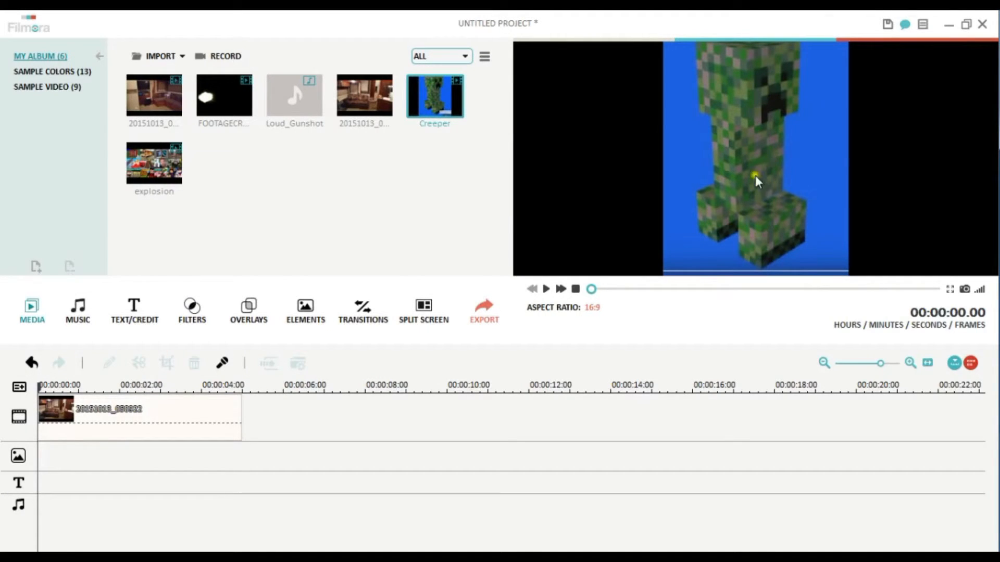
drag(430, 99, 71, 455)
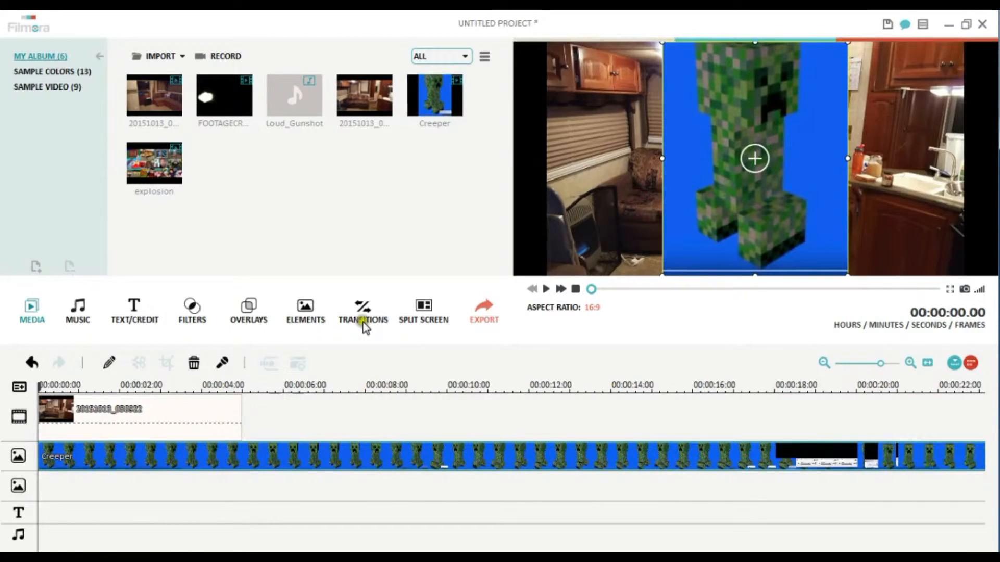
click(548, 287)
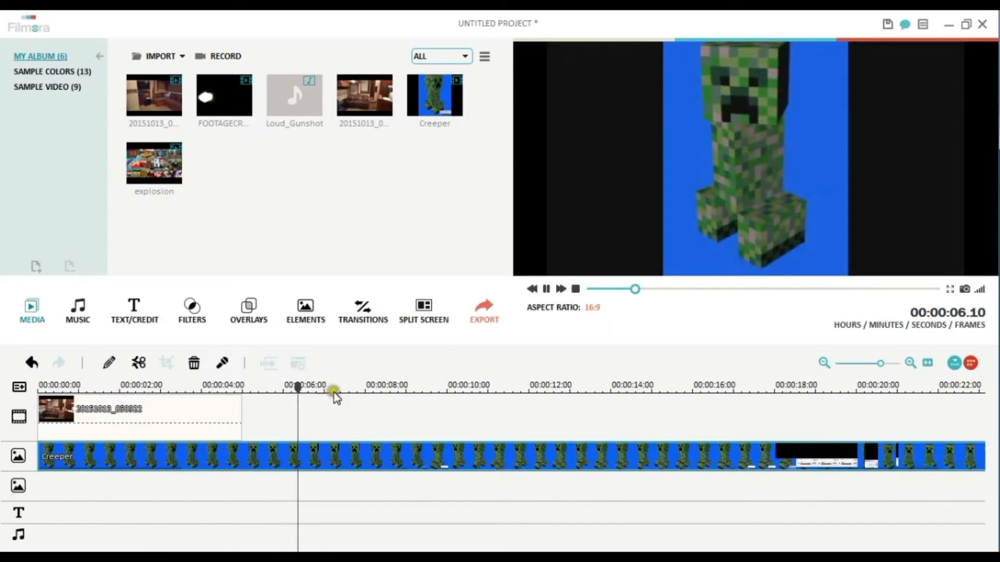
drag(319, 384, 408, 384)
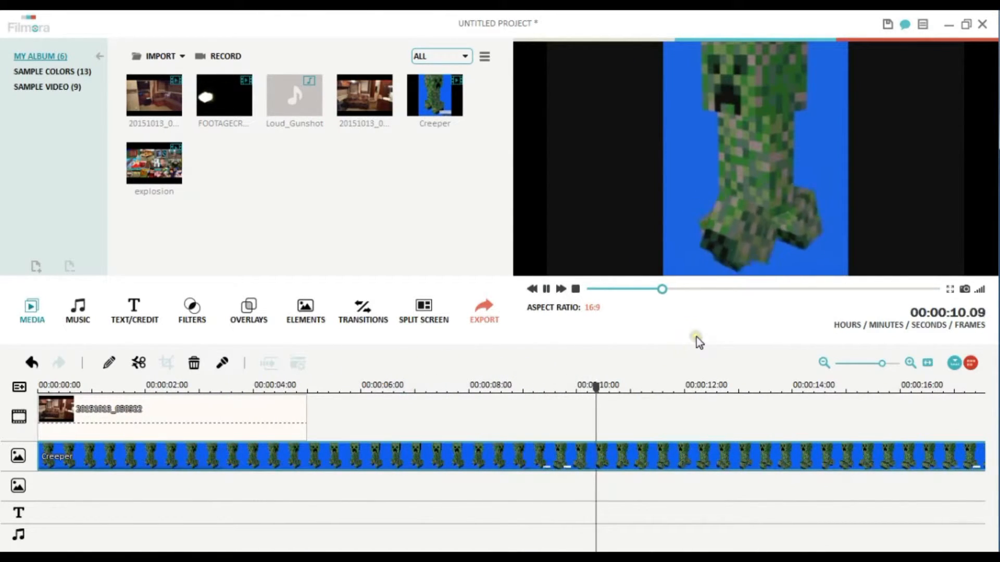
click(545, 287)
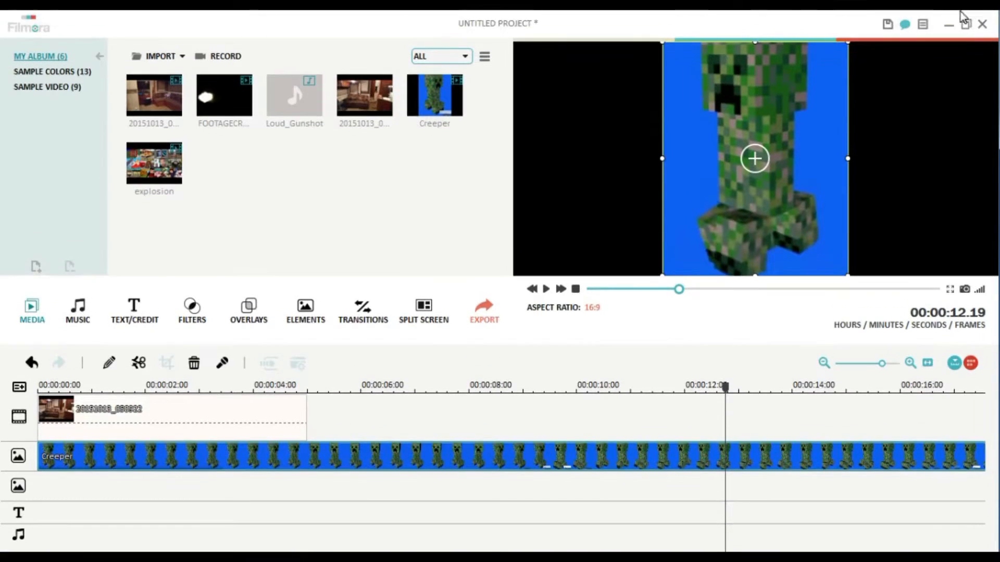
- Switch to Chrome and examine the Google results for "creeper green screen" for Creeper and explosion footage on blue or green backgrounds
click(954, 22)
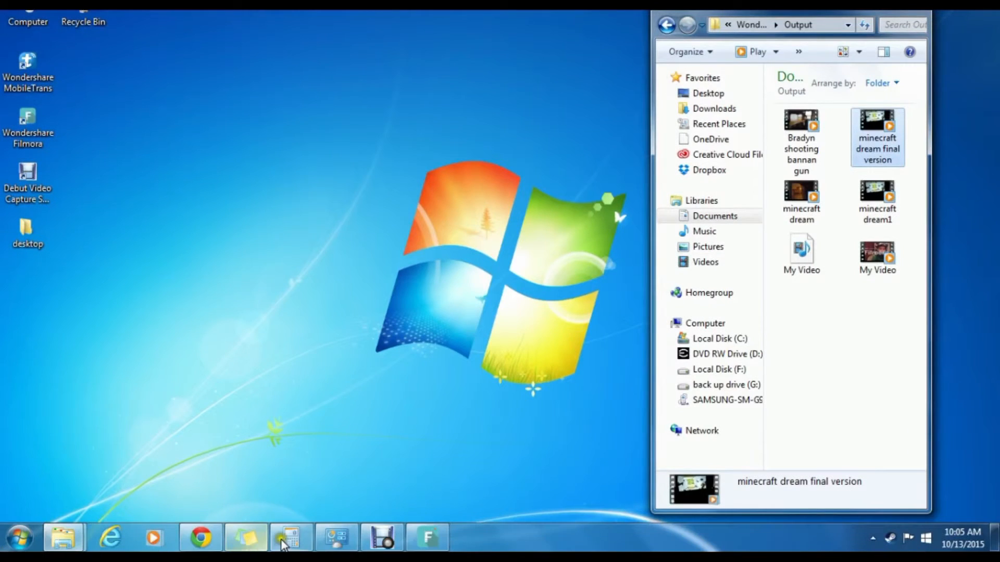
click(201, 537)
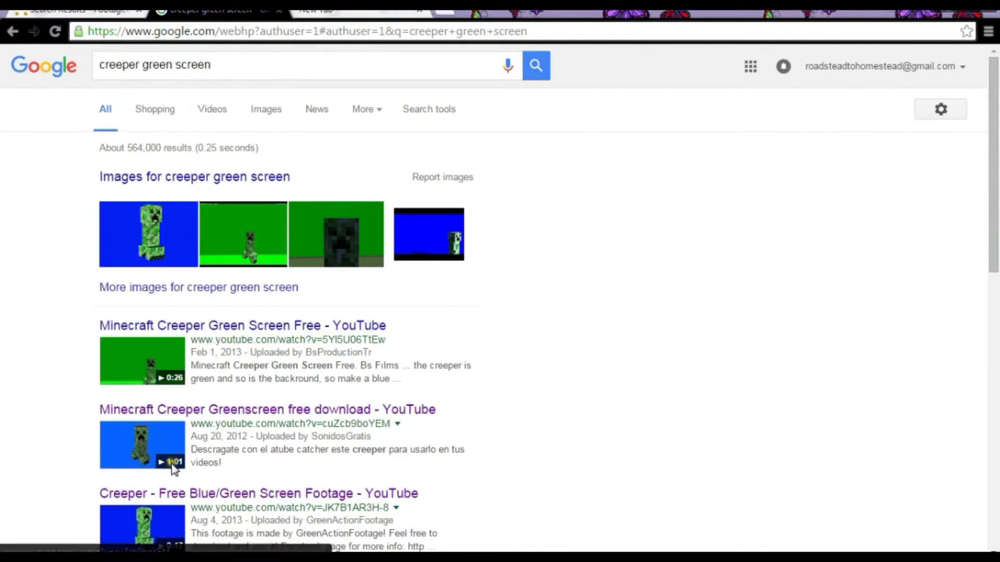
scroll(171, 465, down, 1)
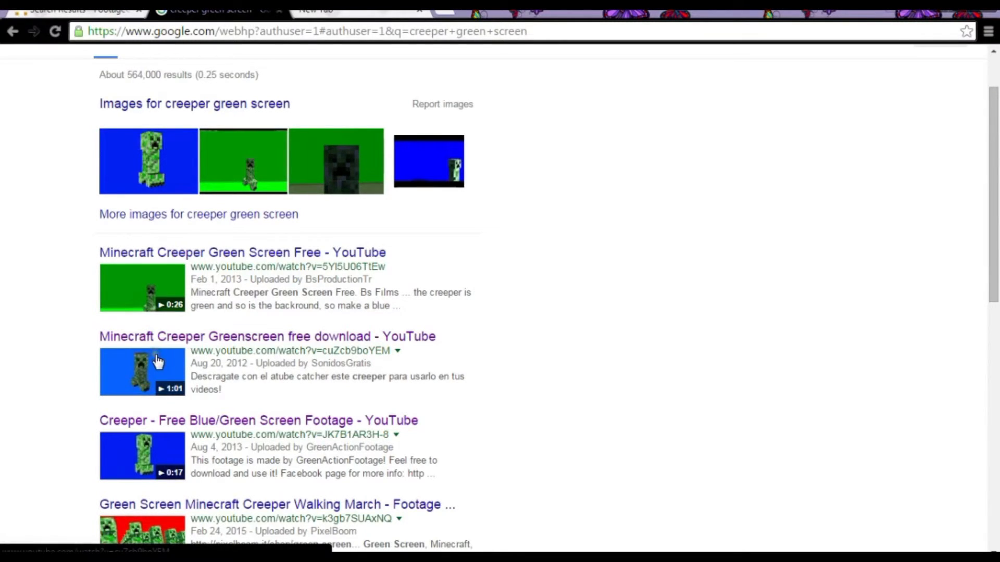
scroll(201, 363, down, 3)
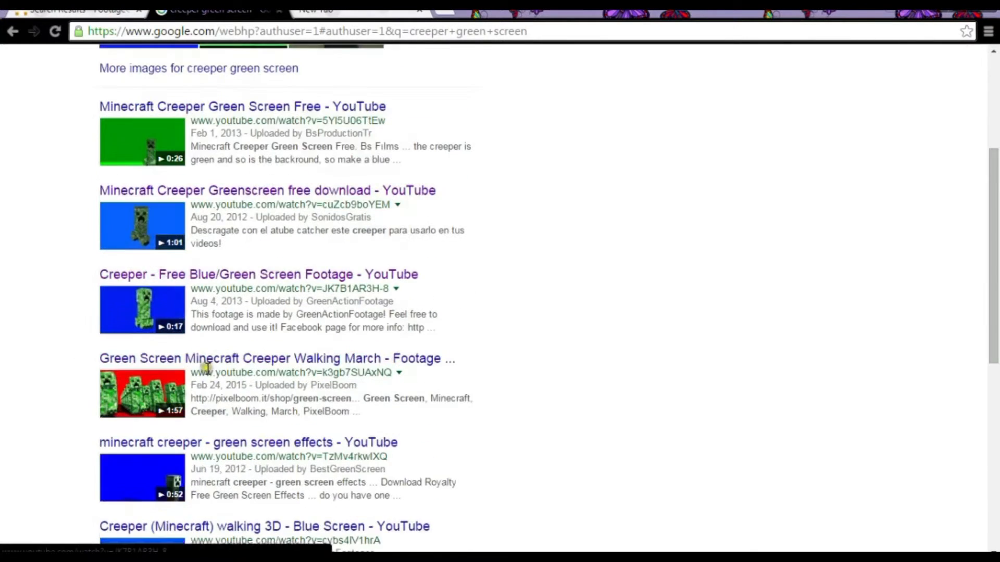
scroll(196, 361, down, 2)
scroll(154, 424, down, 2)
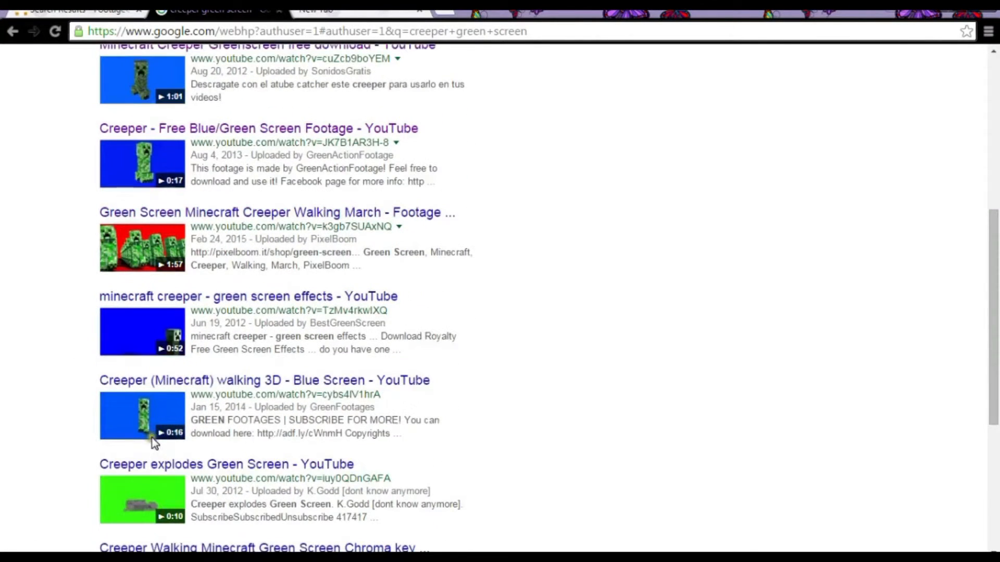
scroll(177, 380, down, 2)
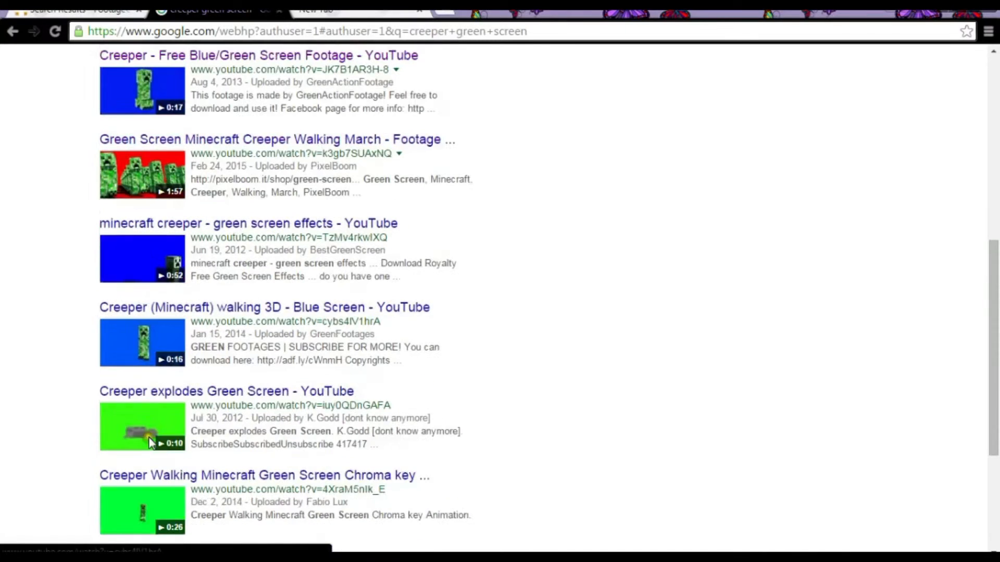
scroll(151, 443, down, 4)
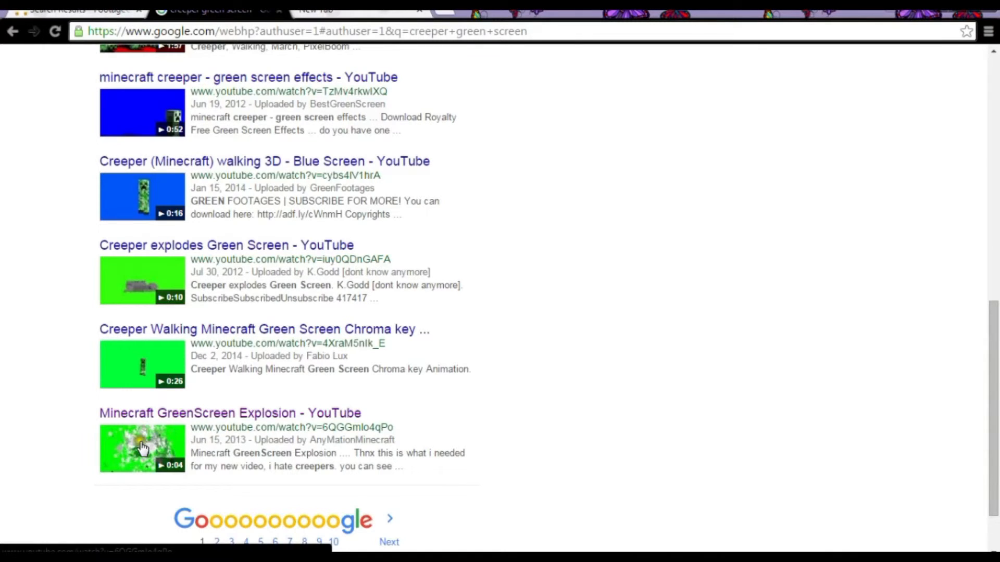
scroll(149, 449, up, 5)
scroll(149, 449, up, 5)
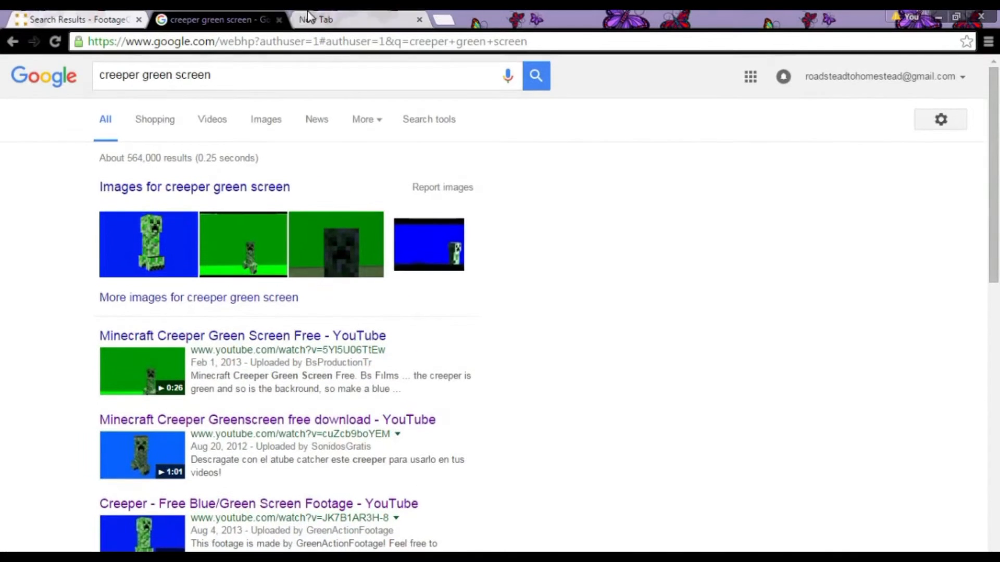
scroll(168, 446, down, 1)
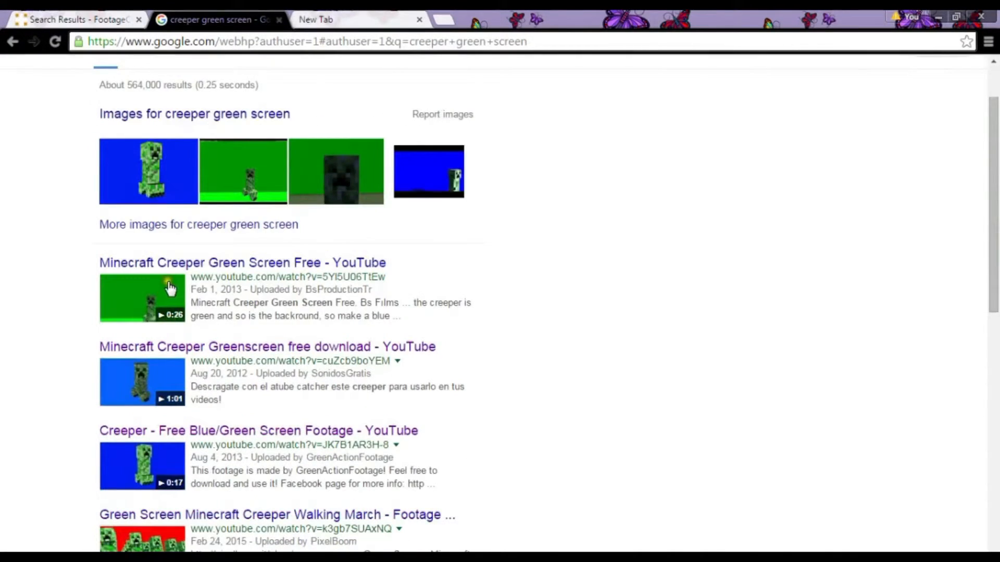
scroll(162, 492, down, 2)
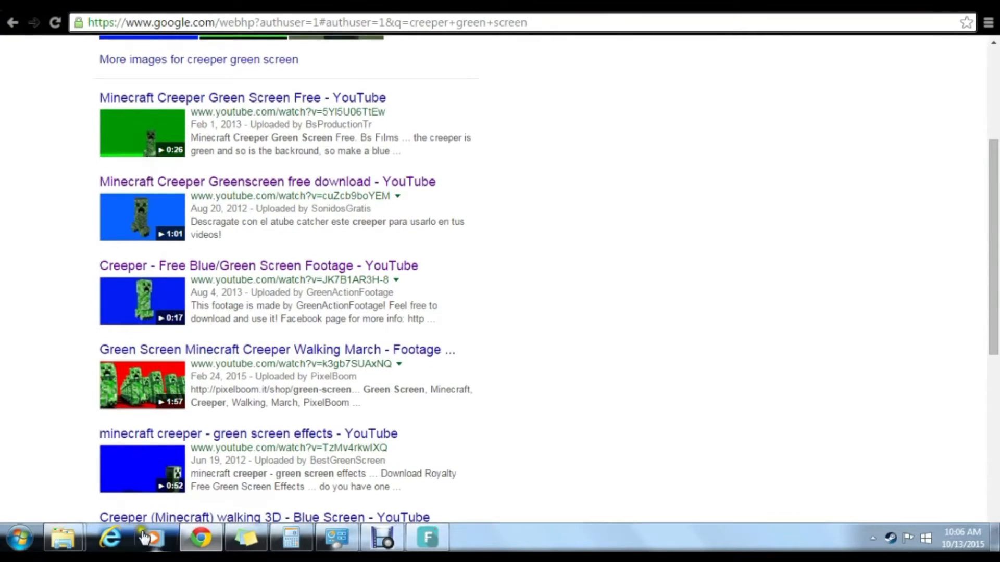
- Look over the effect clips in the FootageCrate search results for "bullet hit"
click(86, 20)
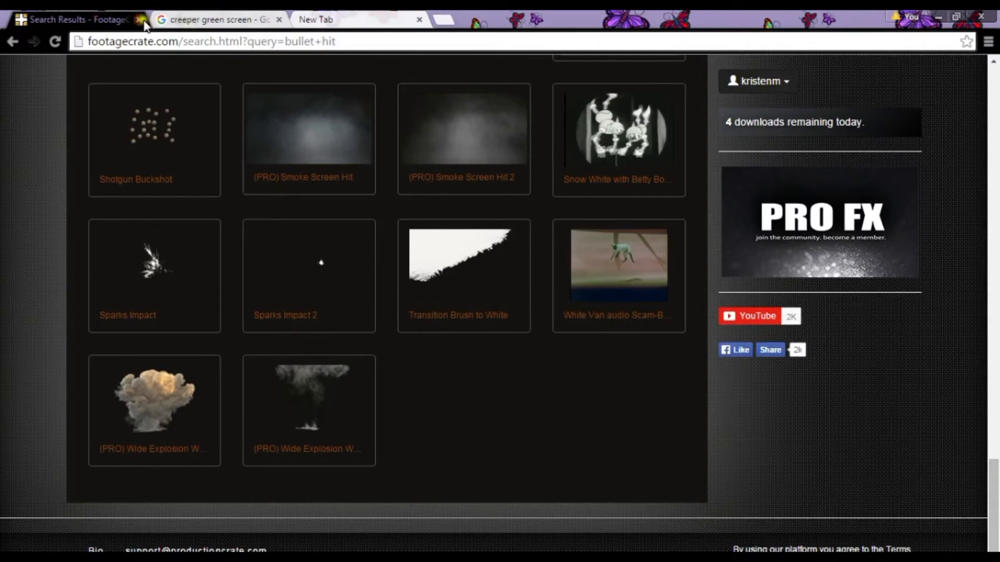
click(209, 20)
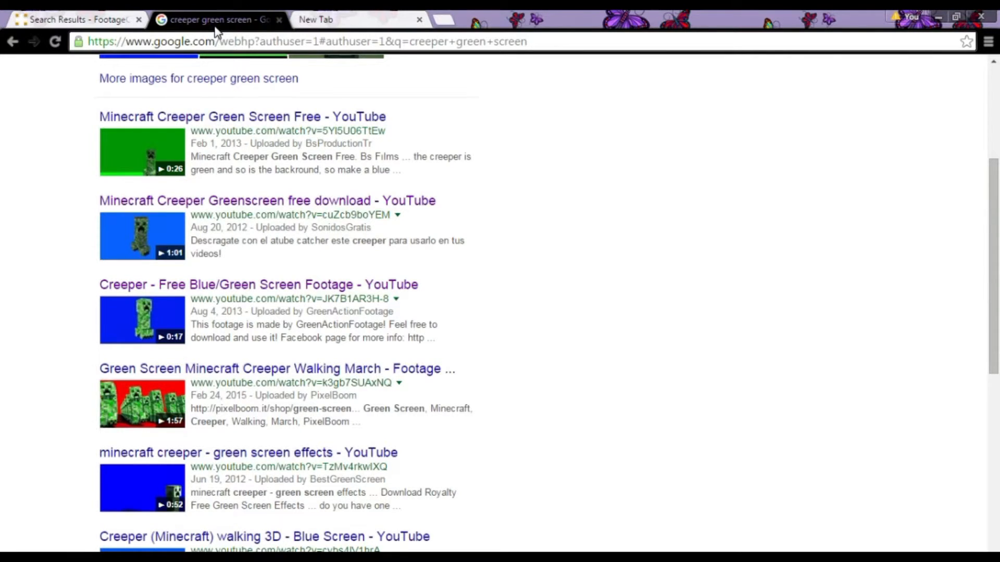
click(99, 19)
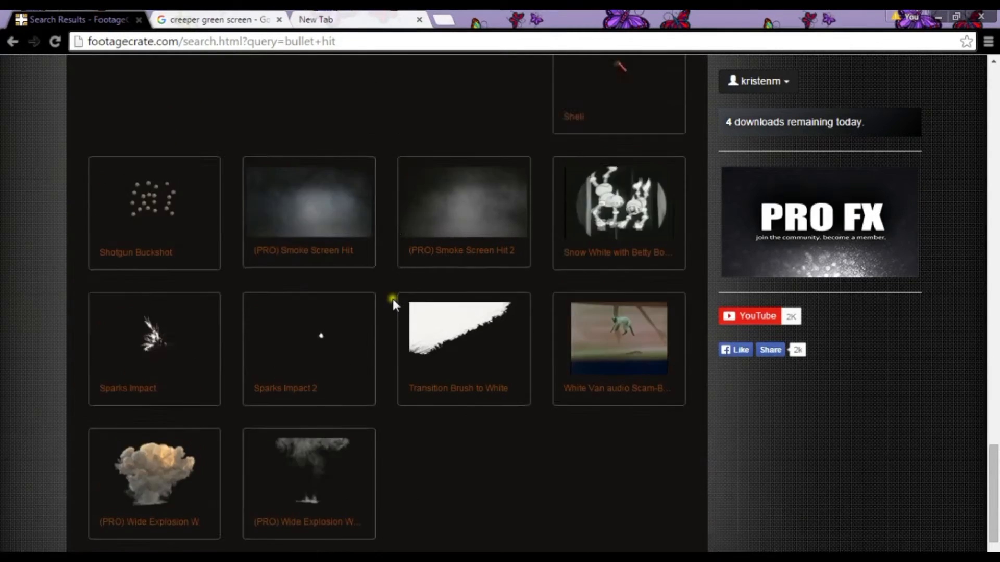
scroll(392, 299, up, 20)
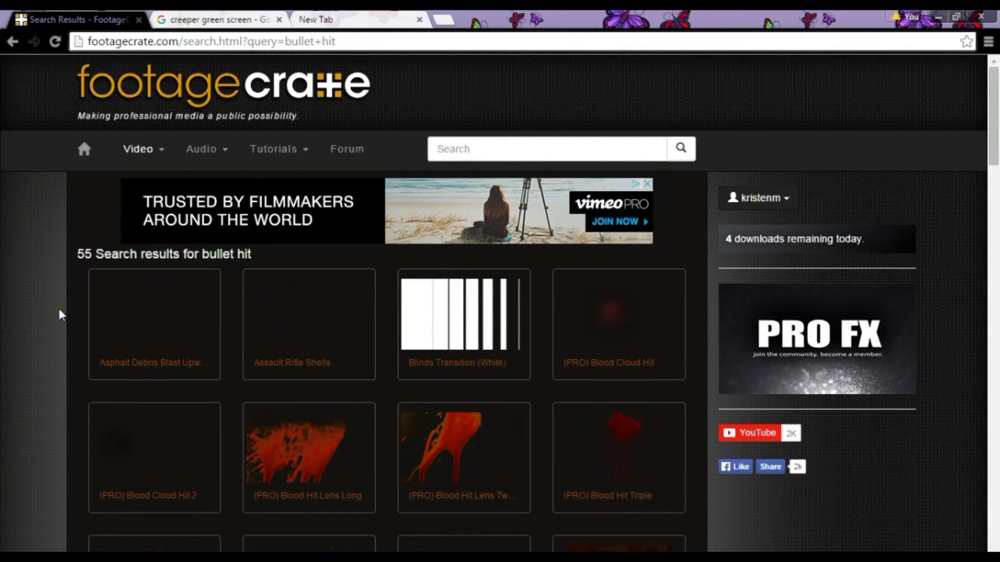
scroll(63, 313, down, 3)
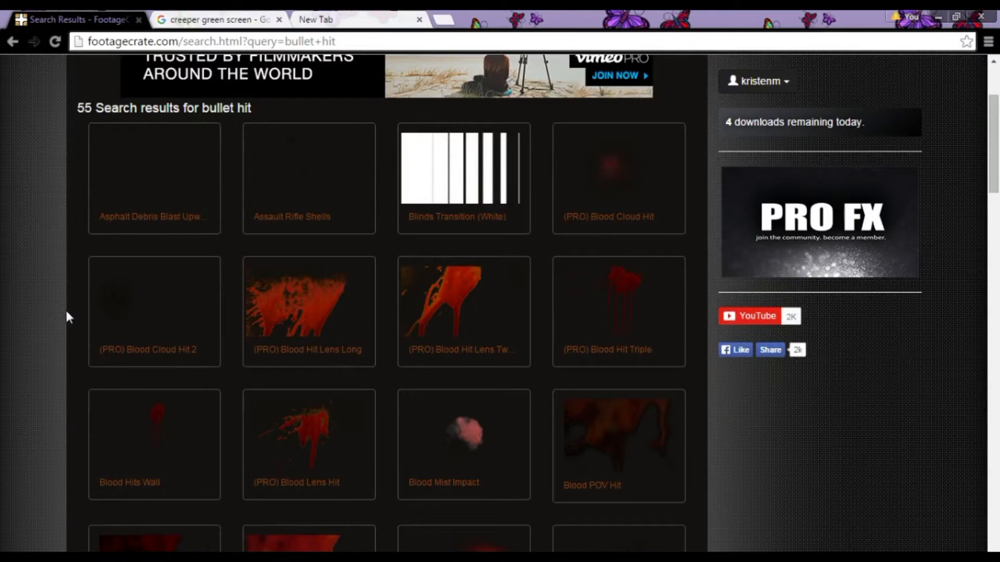
scroll(66, 316, up, 3)
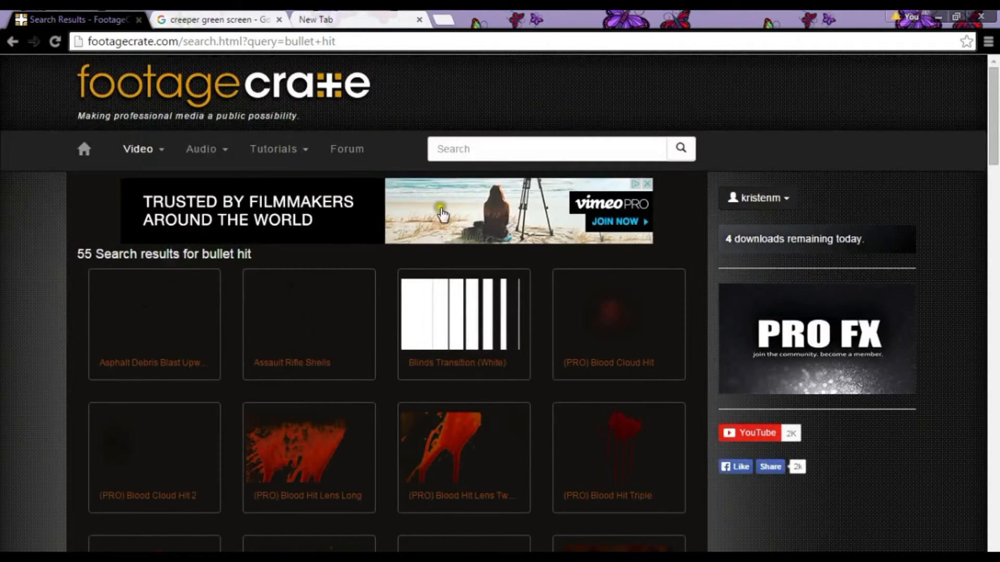
- Search FootageCrate for "gun blast" and browse the muzzle flash and explosion clips
click(479, 151)
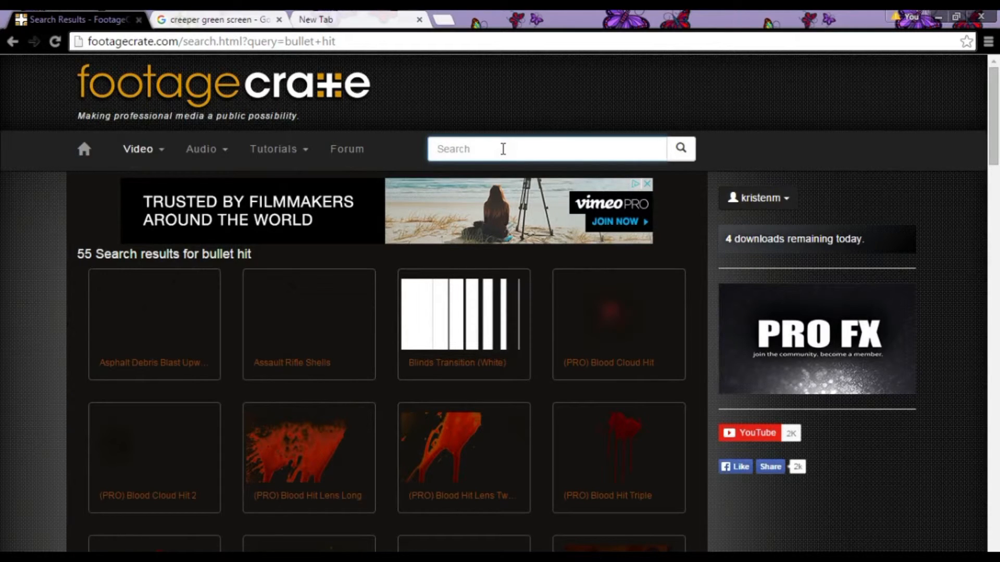
text(gun bla)
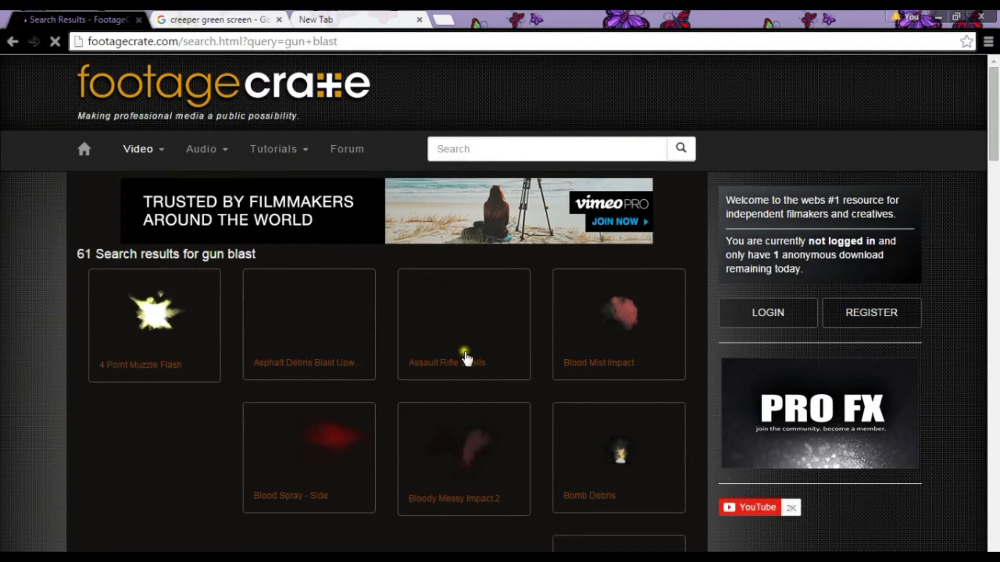
scroll(594, 359, down, 8)
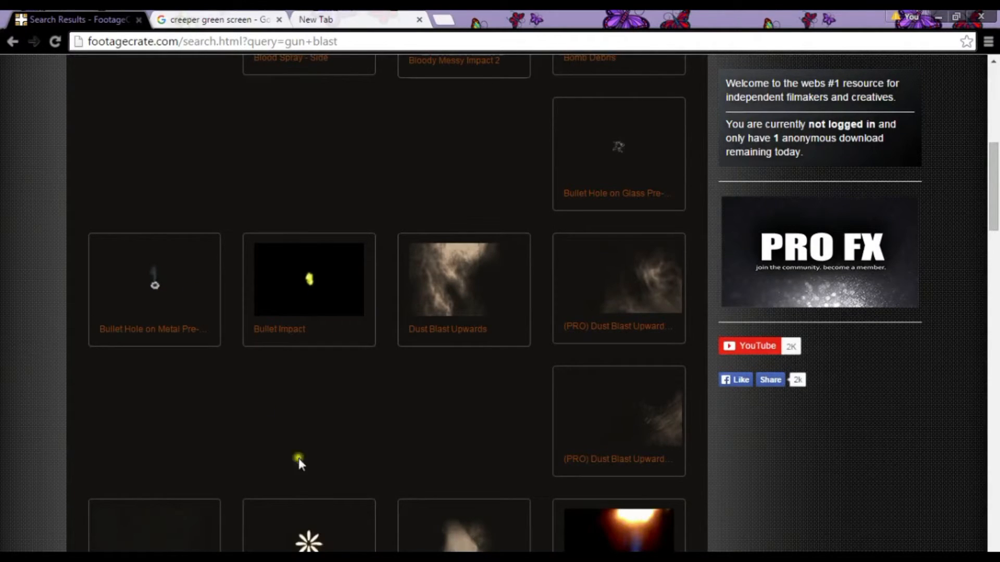
scroll(421, 463, down, 3)
scroll(412, 474, down, 4)
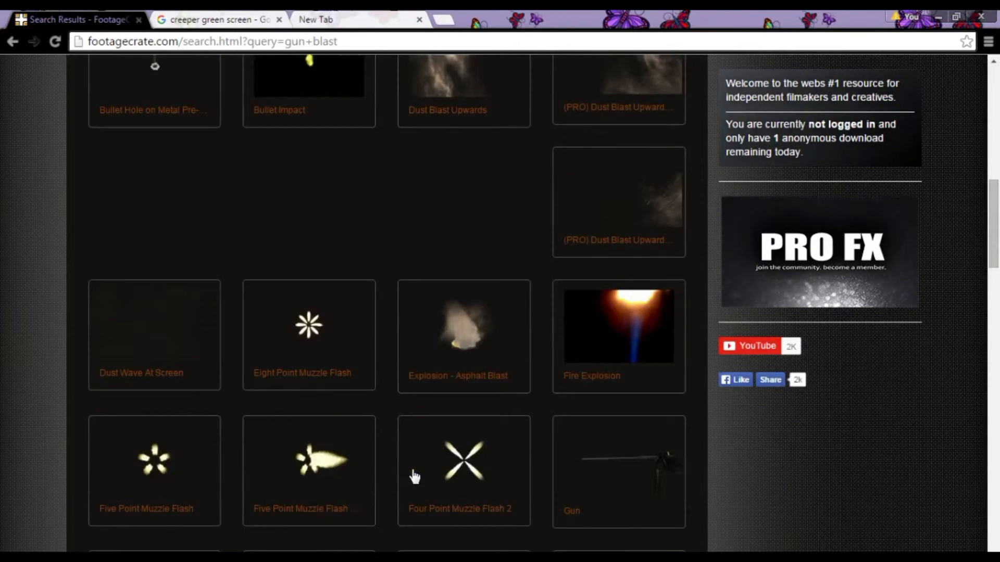
scroll(414, 476, down, 3)
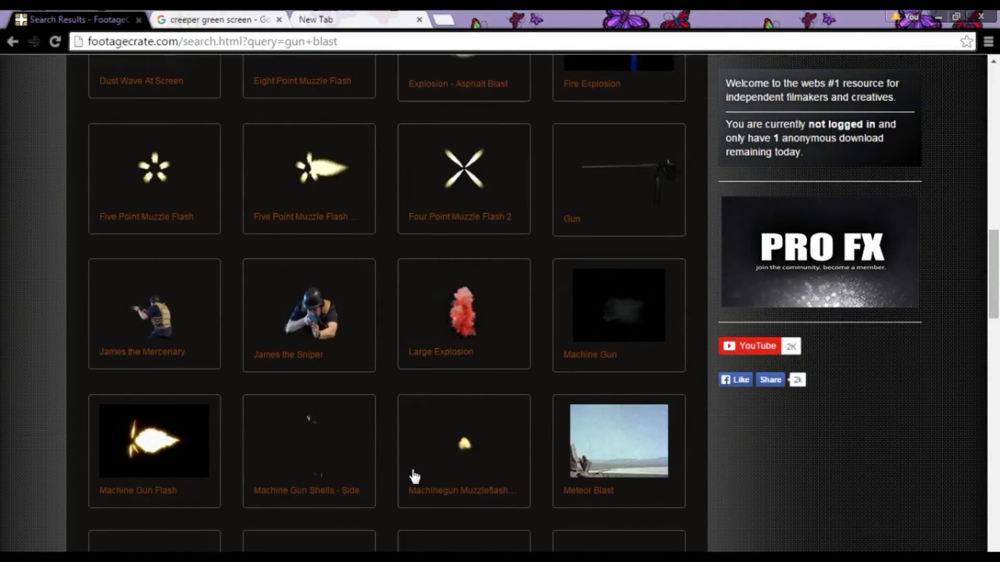
scroll(414, 476, down, 3)
scroll(408, 478, down, 2)
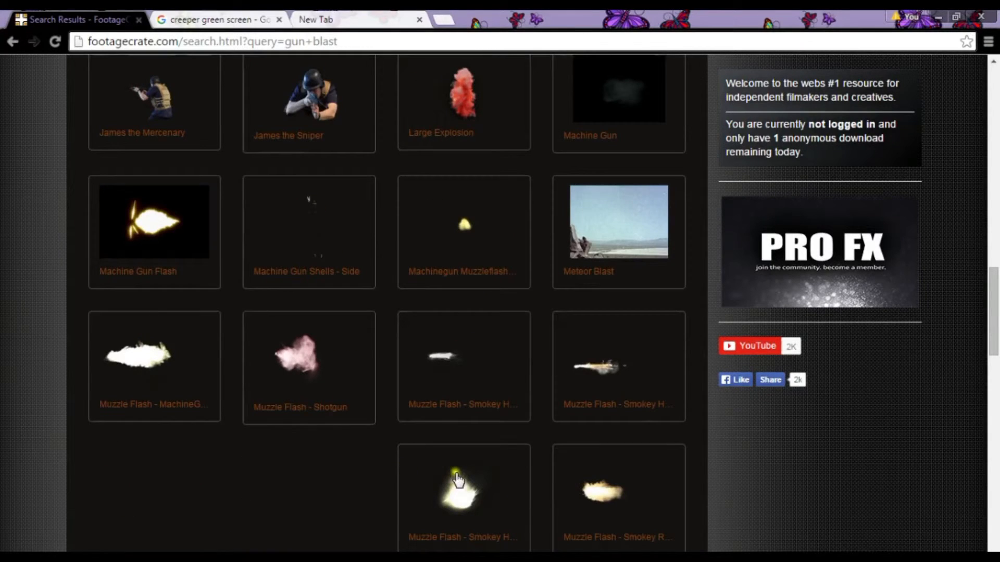
- Preview the "Muzzle Flash - Smokey Rifle" clip, close the preview and return to the start of the search results
click(575, 478)
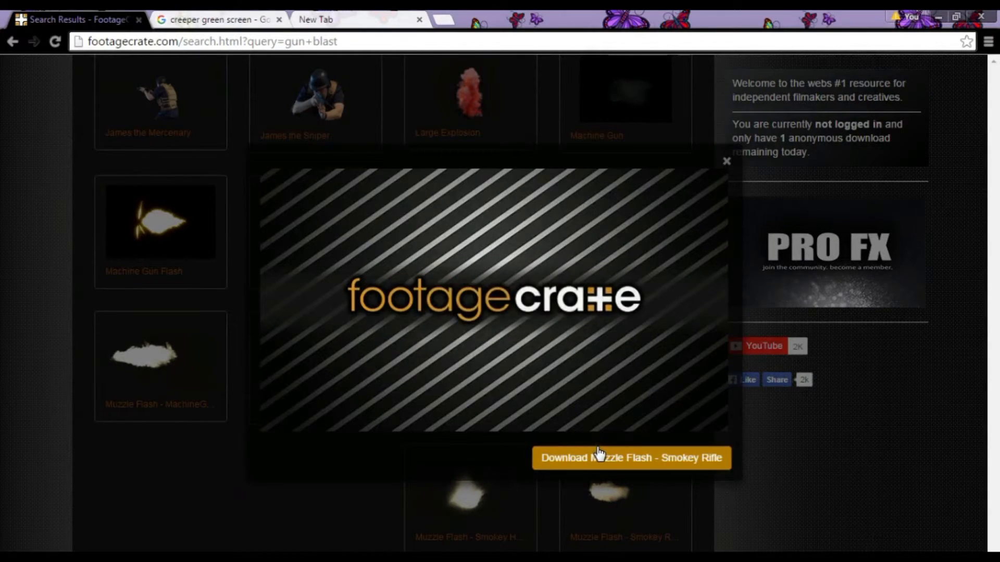
click(727, 162)
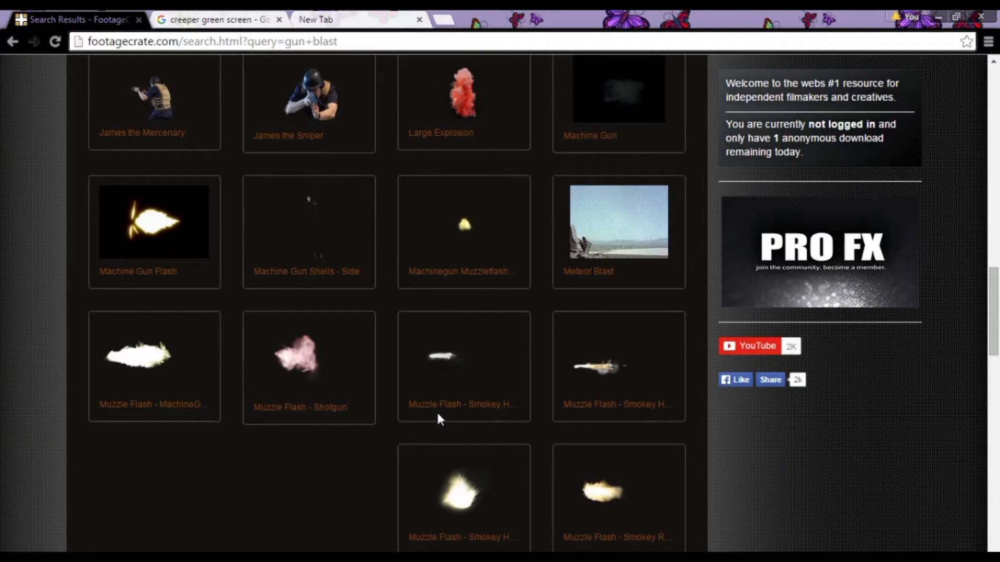
scroll(415, 378, up, 15)
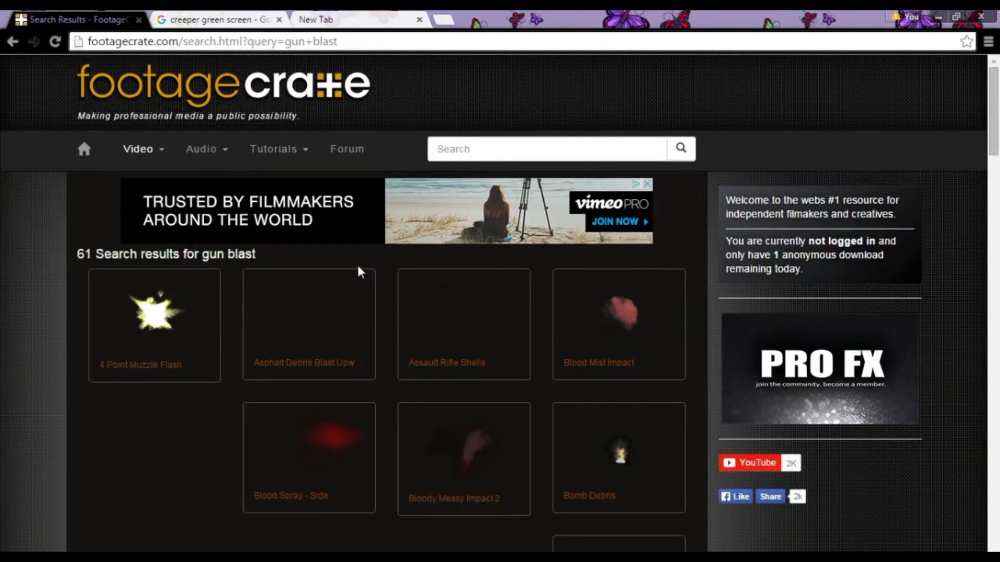
- Return from Chrome to Filmora and view the importable media in the Minecraft dream > raw folder without importing anything
click(198, 20)
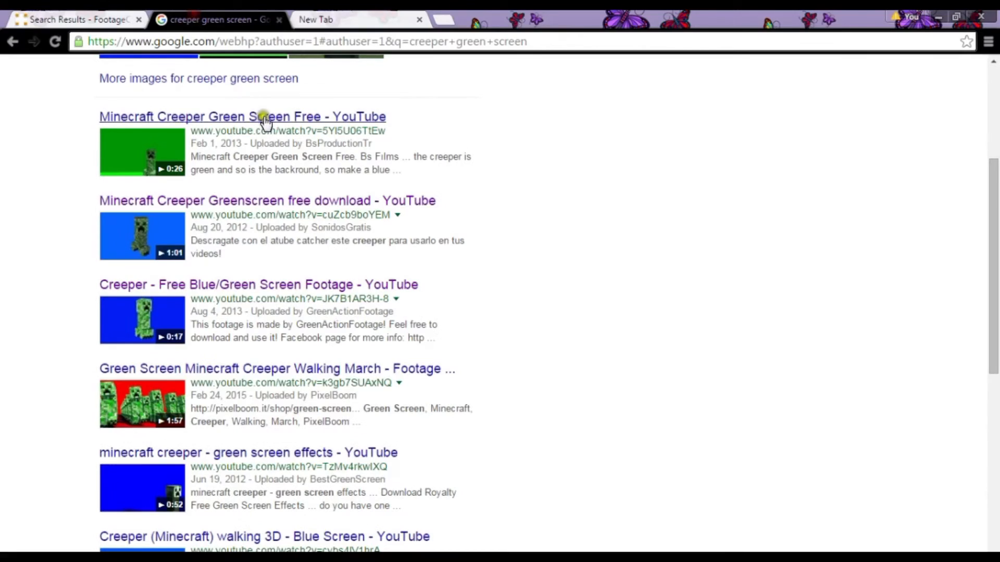
click(946, 17)
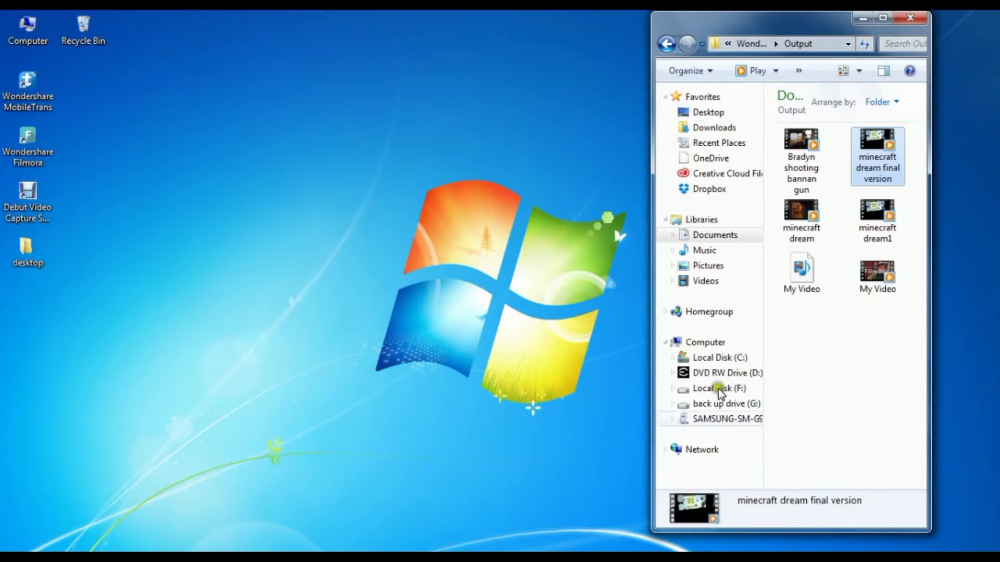
click(426, 540)
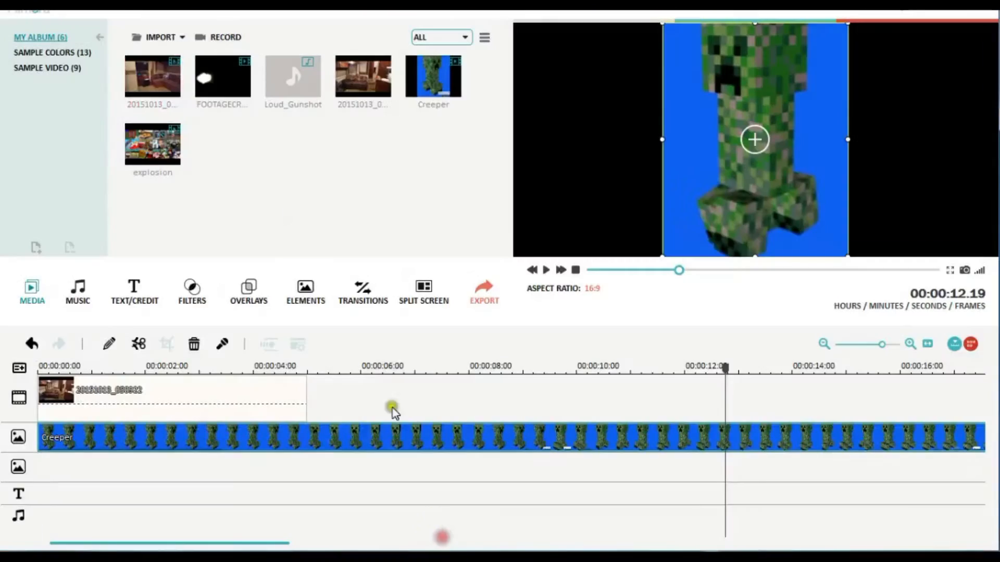
click(154, 56)
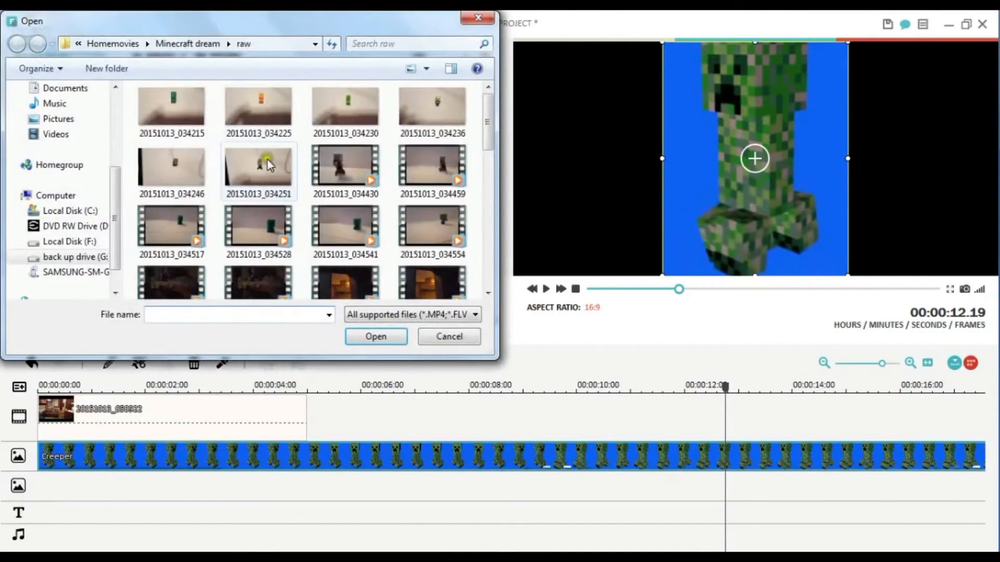
click(487, 21)
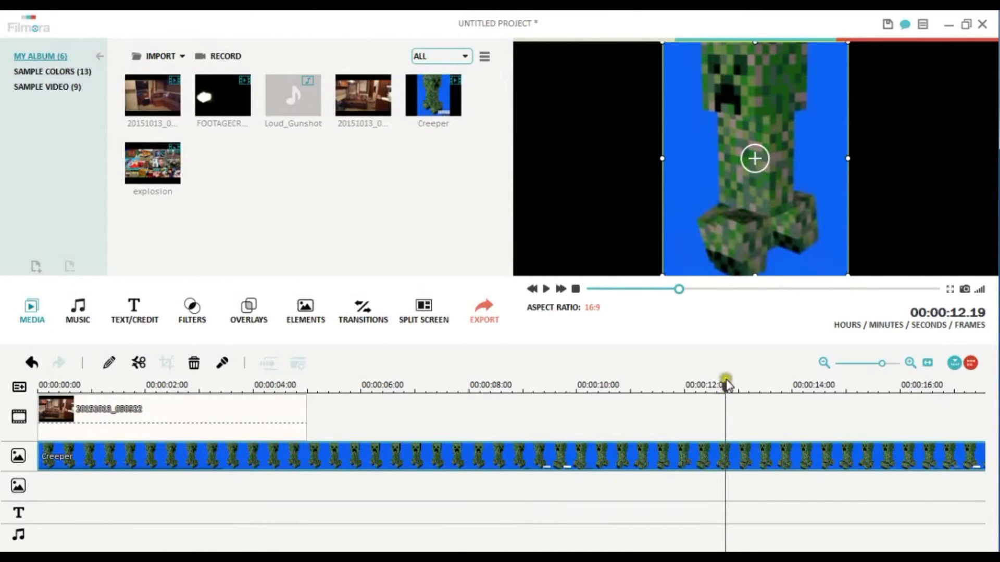
- Split the Creeper clip at 00:00:04.11 and delete the part before the cut
drag(727, 373, 276, 424)
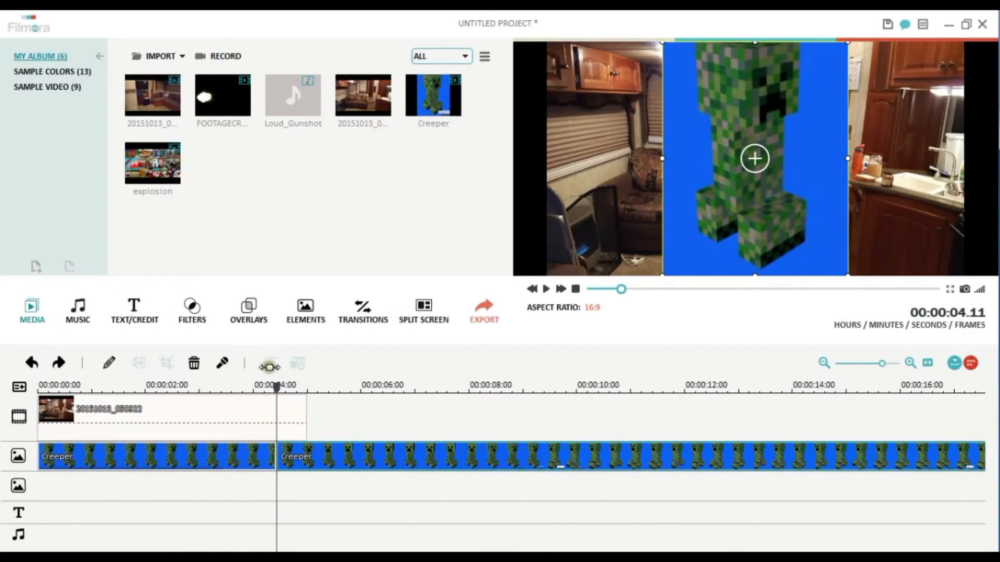
mouse_move(281, 373)
mouse_down()
mouse_move(328, 379)
mouse_move(265, 386)
mouse_up()
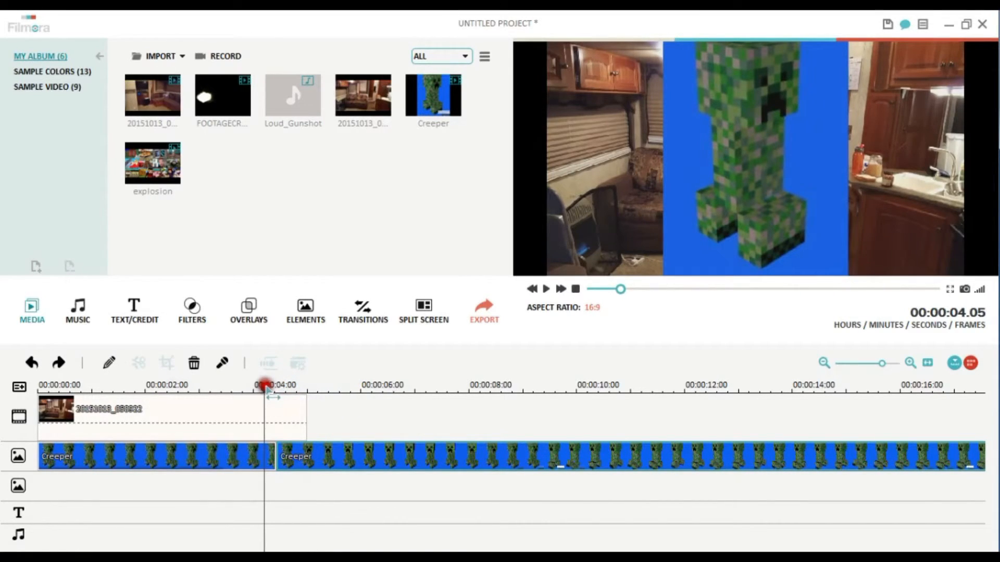
click(234, 428)
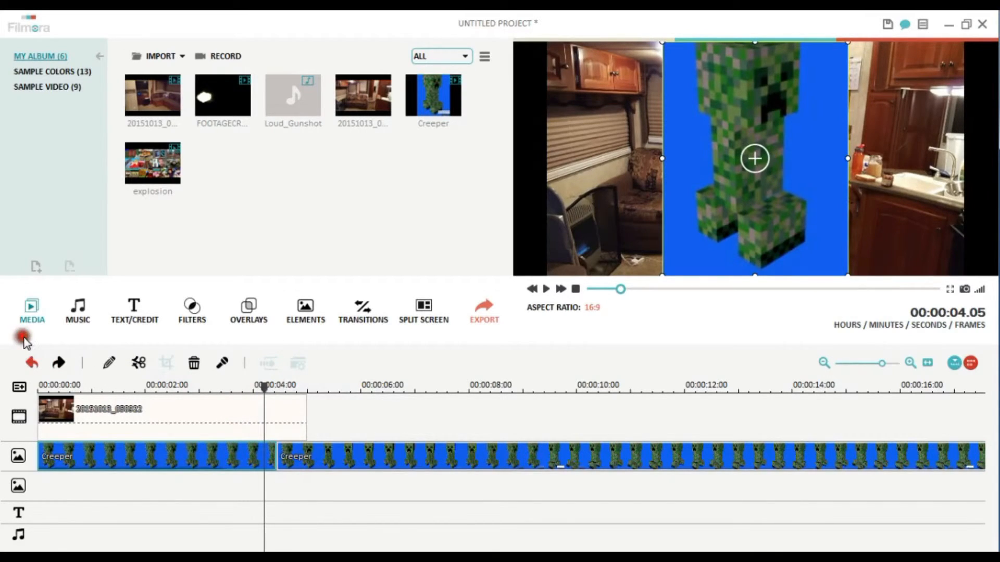
click(139, 346)
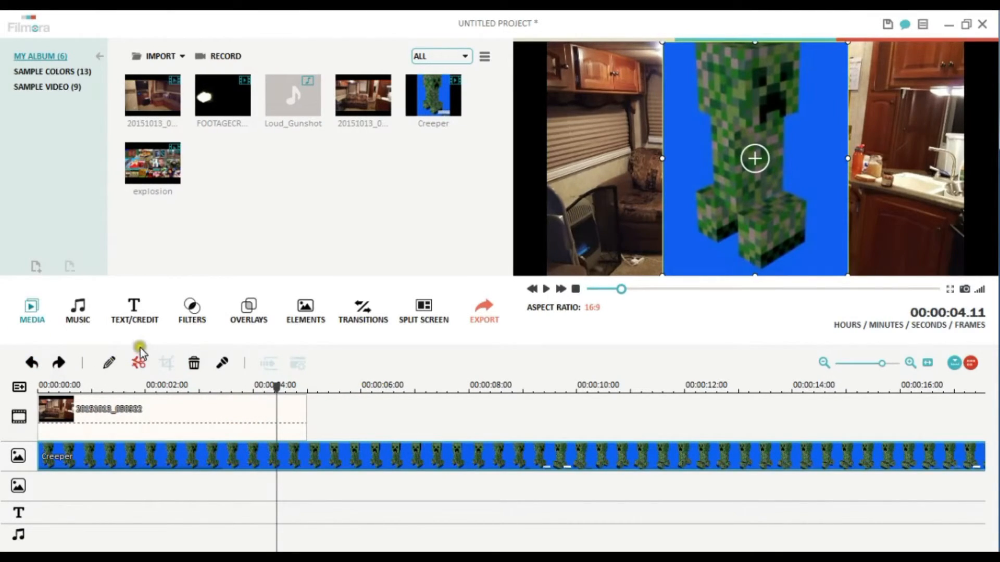
right_click(232, 445)
click(250, 445)
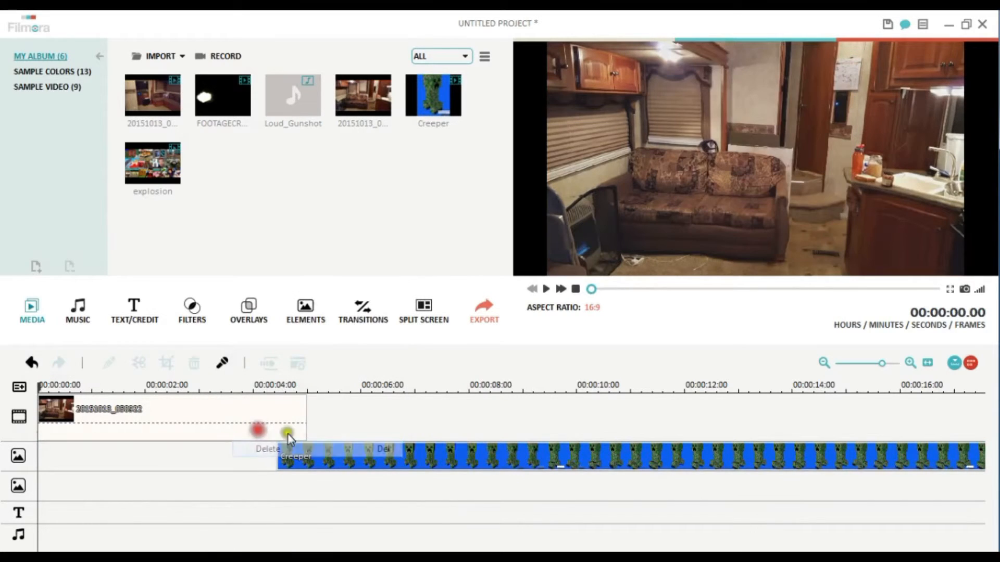
- Cut off the Creeper clip after 00:00:08.15 and move the remaining piece to the start of the timeline
click(315, 428)
drag(277, 363, 503, 401)
click(494, 451)
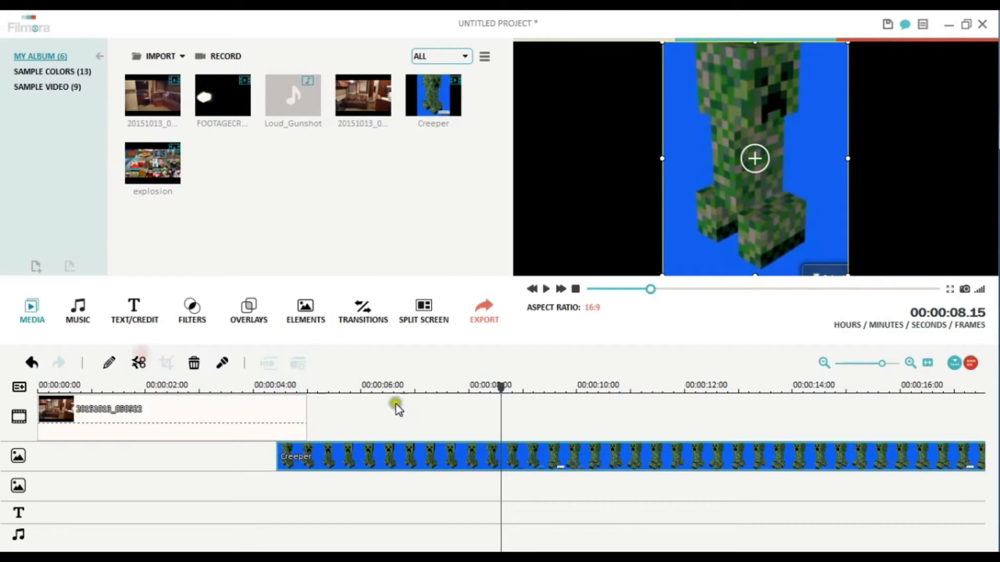
click(139, 361)
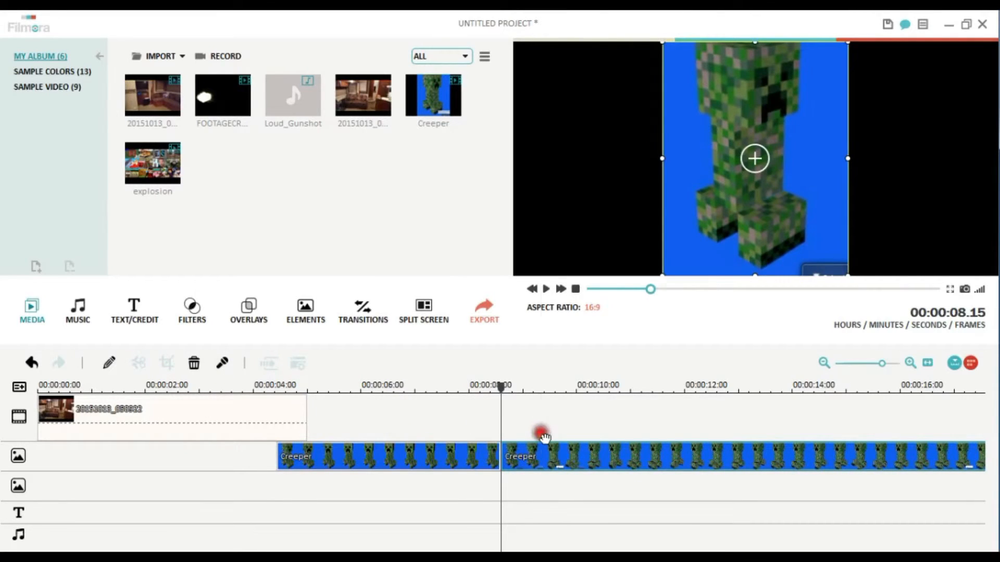
right_click(542, 452)
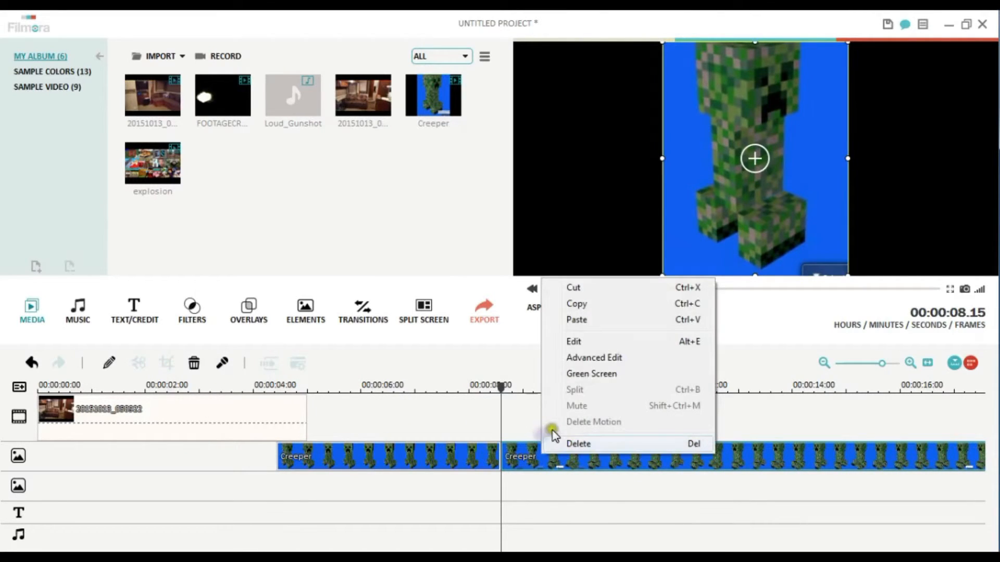
click(577, 443)
drag(422, 444, 174, 443)
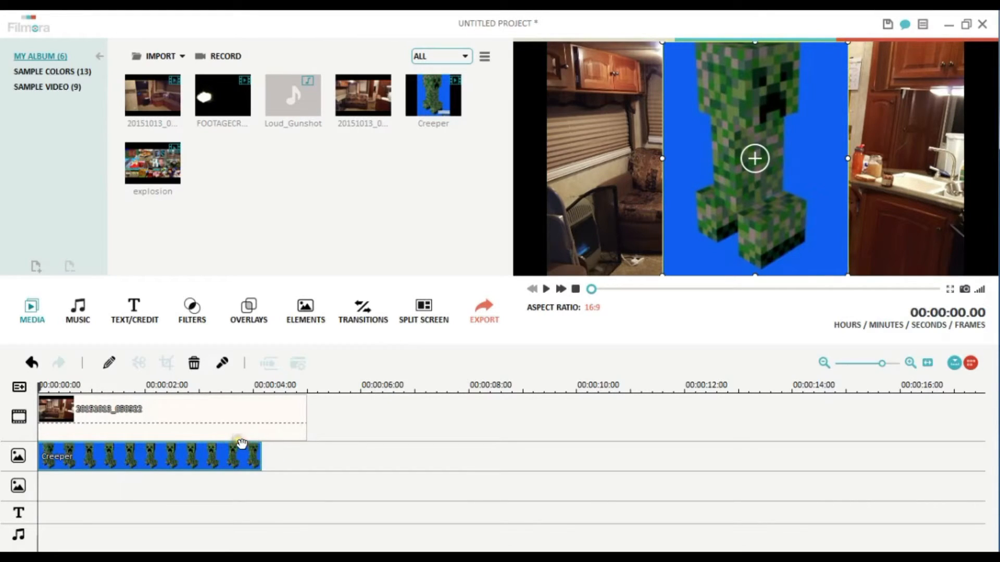
- Apply the Chroma Key (Green Screen) effect to the Creeper clip, making its blue background transparent
right_click(190, 460)
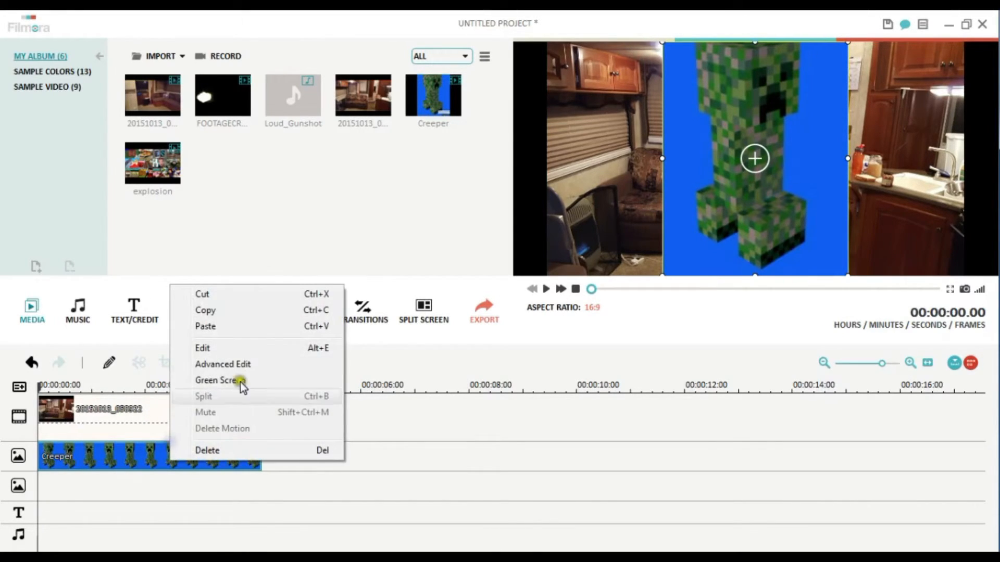
click(242, 364)
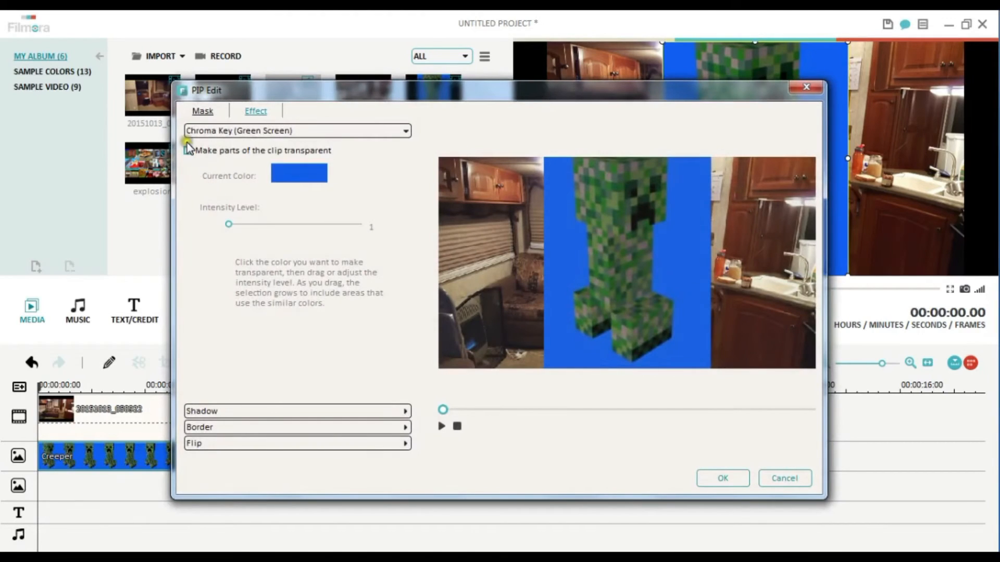
click(185, 148)
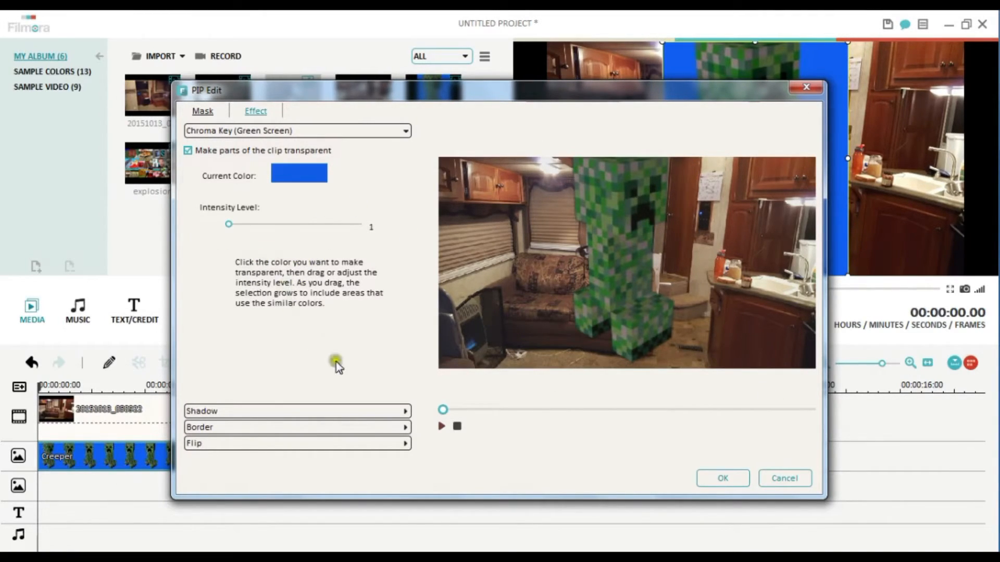
click(729, 475)
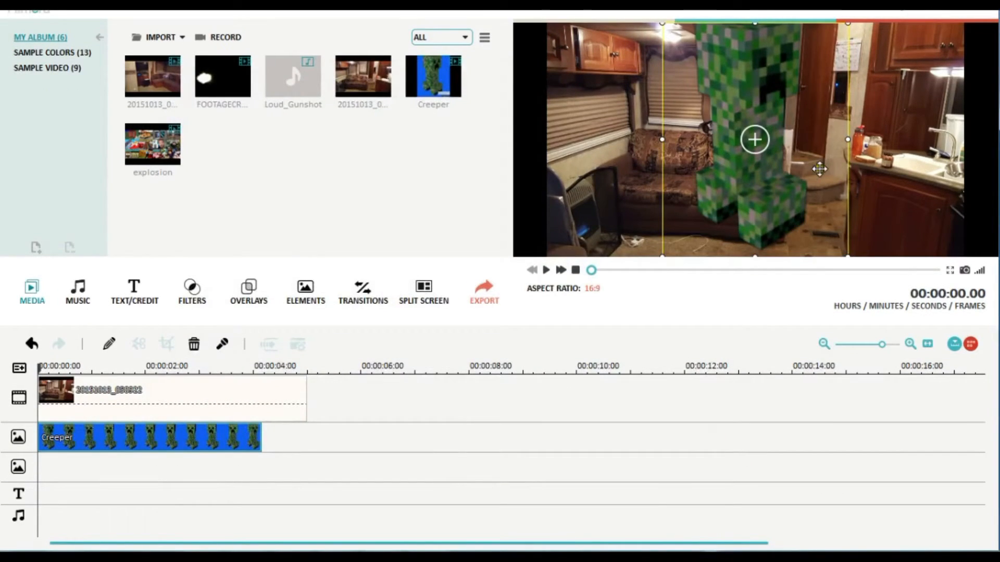
- Shrink the Creeper overlay, place it in front of the sofa's left end in the room photo and preview it
drag(663, 43, 745, 133)
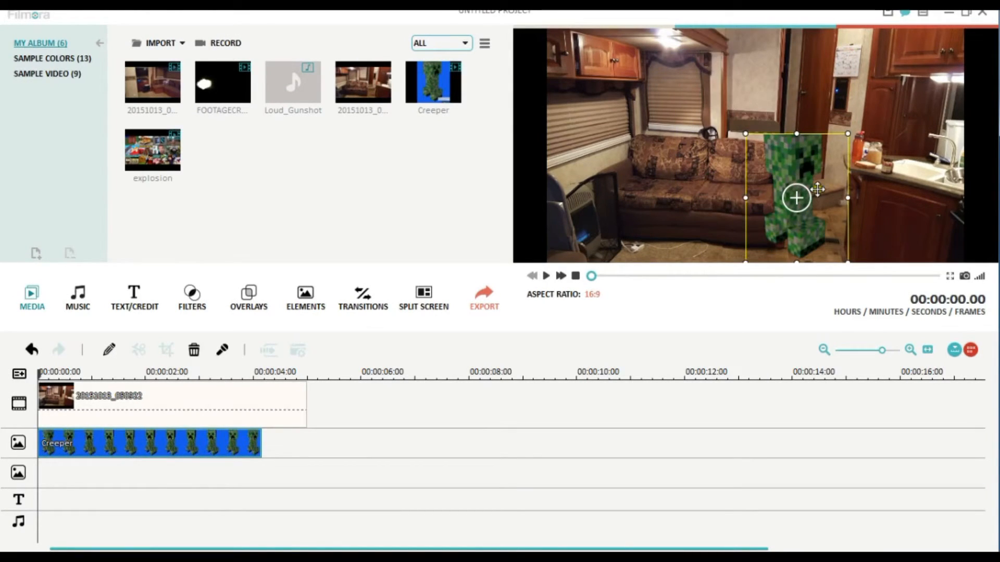
drag(803, 186, 671, 187)
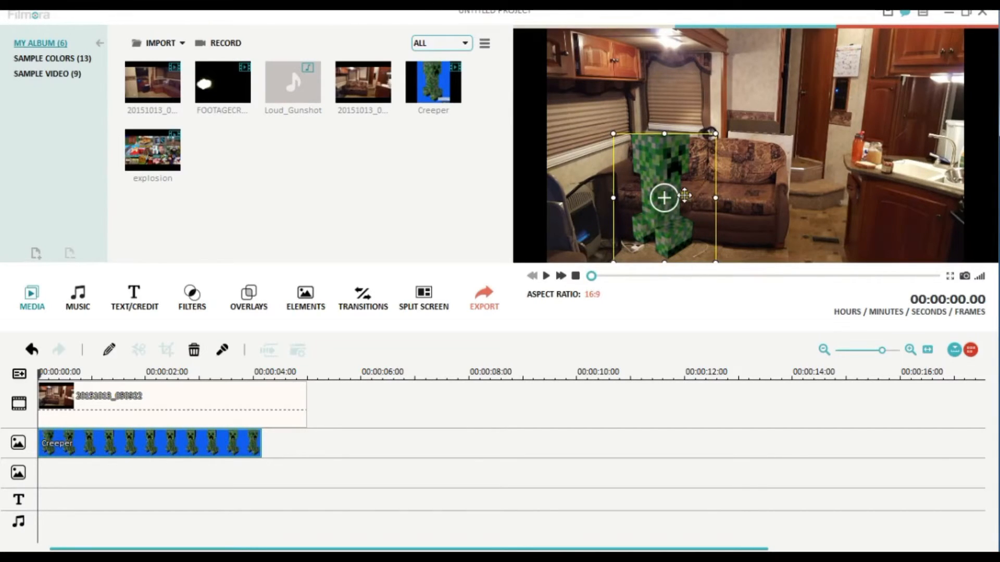
drag(683, 194, 675, 192)
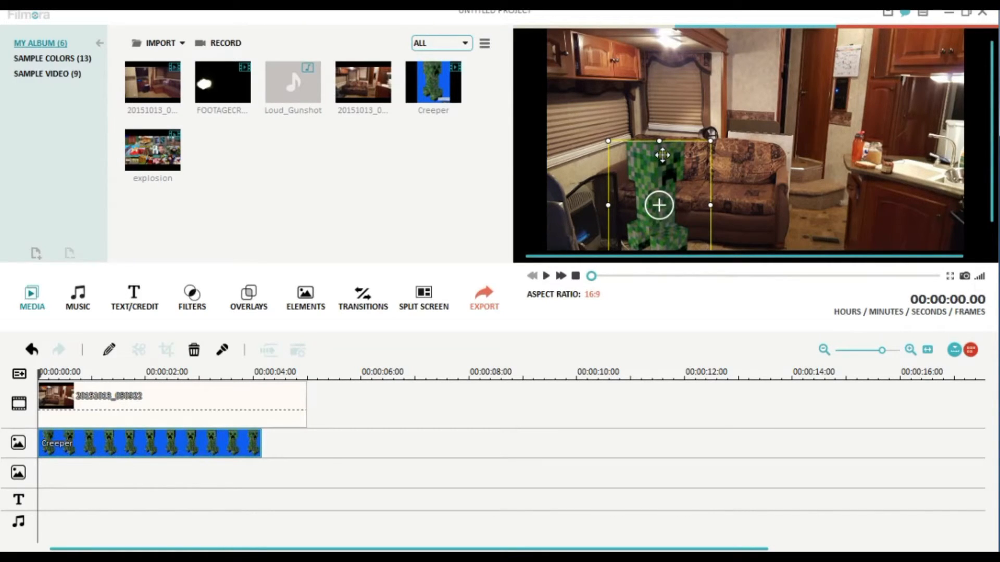
mouse_move(663, 155)
mouse_down()
mouse_move(658, 93)
mouse_move(651, 173)
mouse_move(659, 168)
mouse_up()
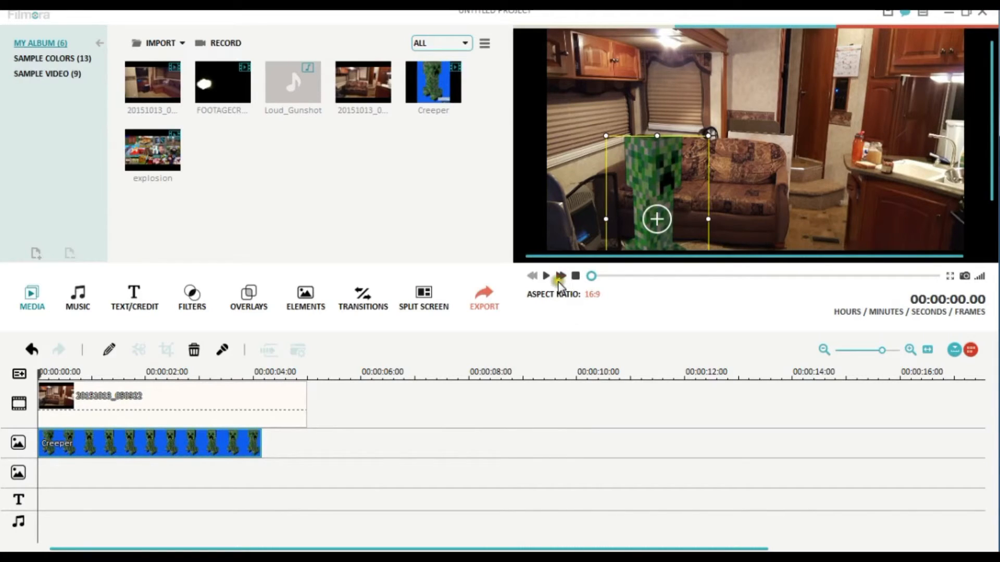
click(546, 276)
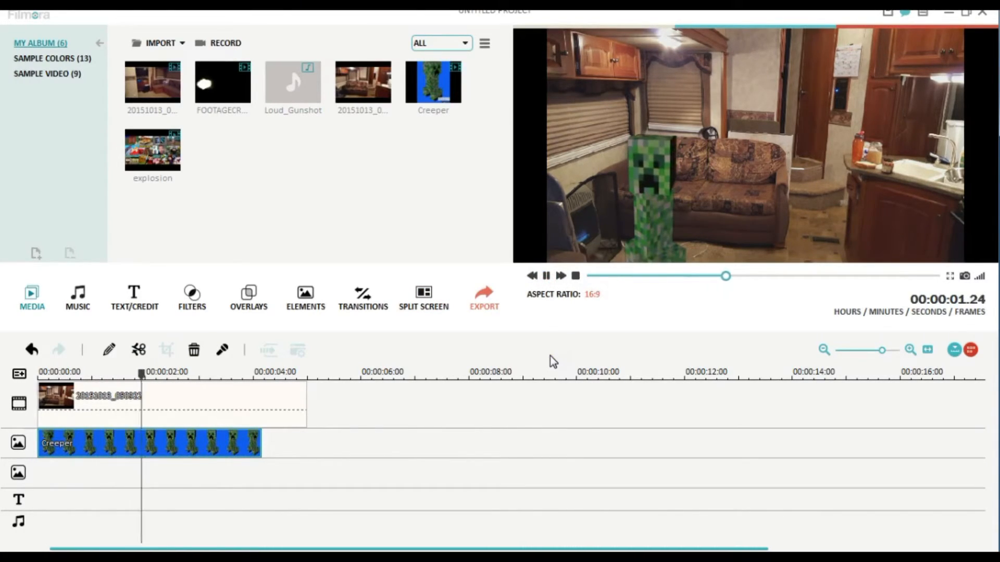
click(546, 276)
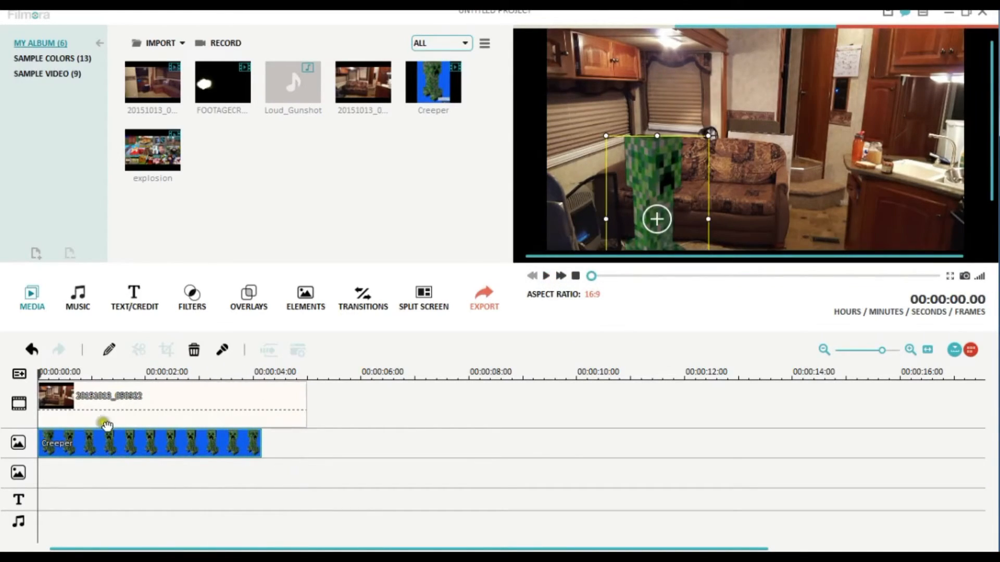
- Cut off both the Creeper clip and the room photo after 00:00:03.23 and play the sequence from the start
drag(41, 373, 249, 383)
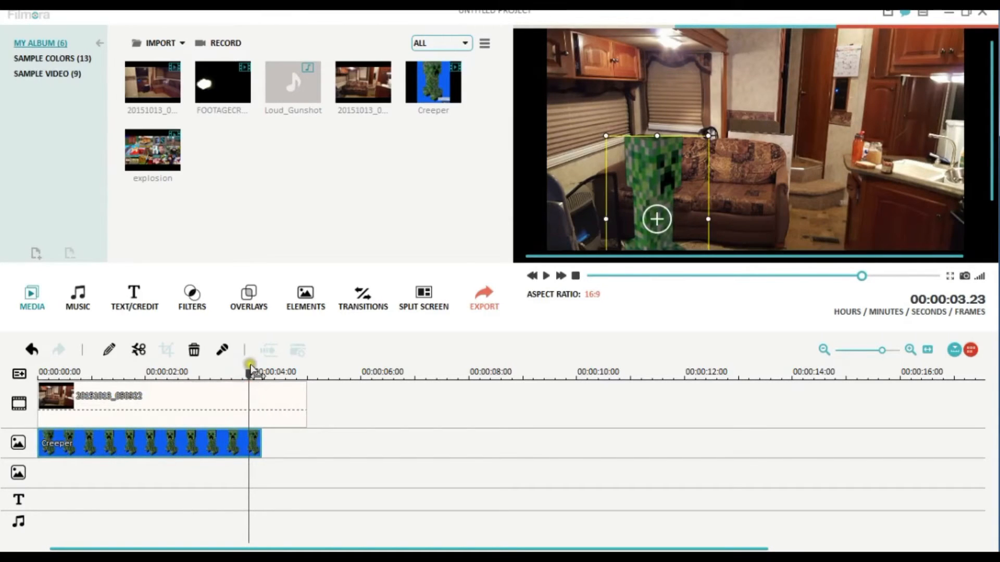
click(139, 350)
click(190, 444)
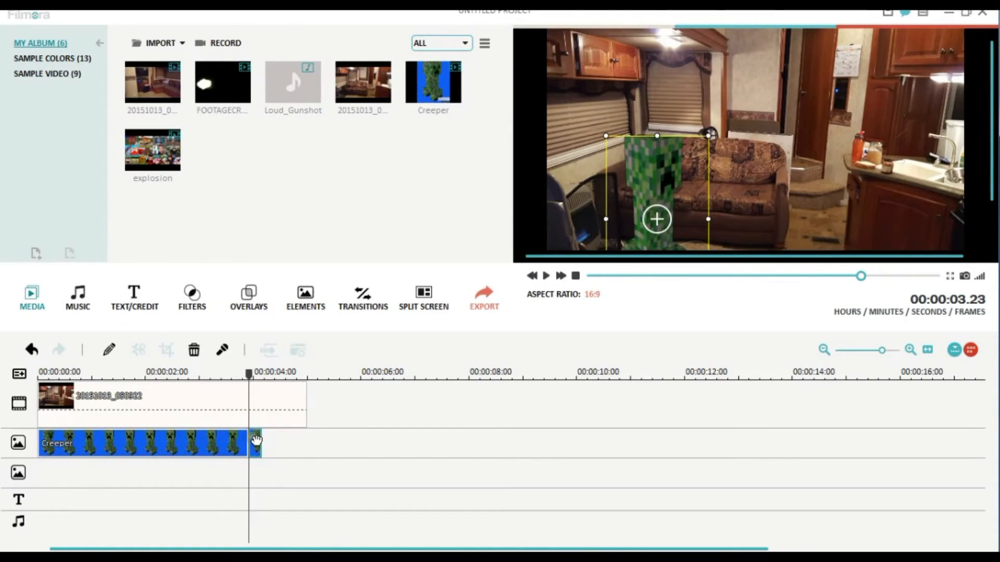
click(266, 399)
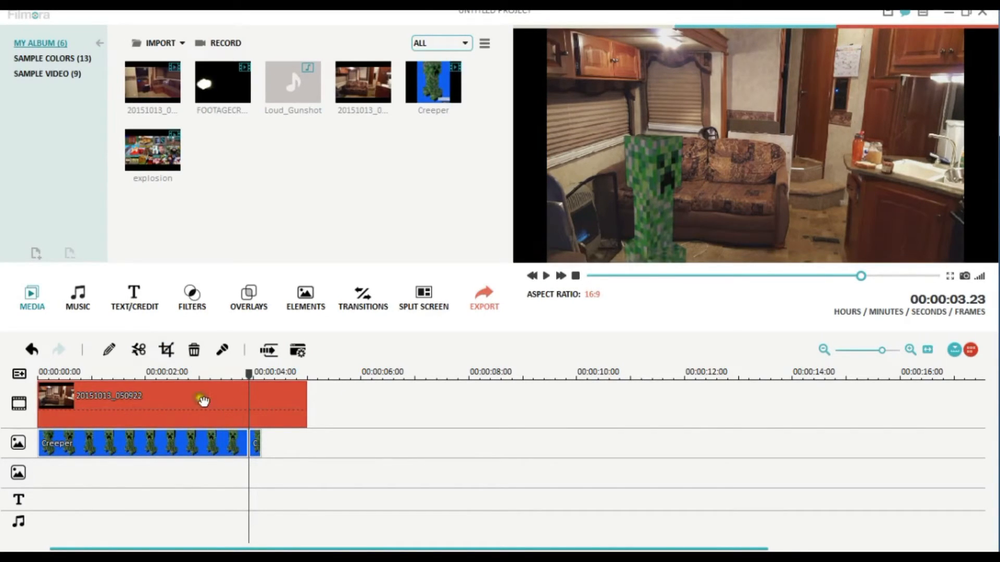
click(138, 348)
right_click(268, 399)
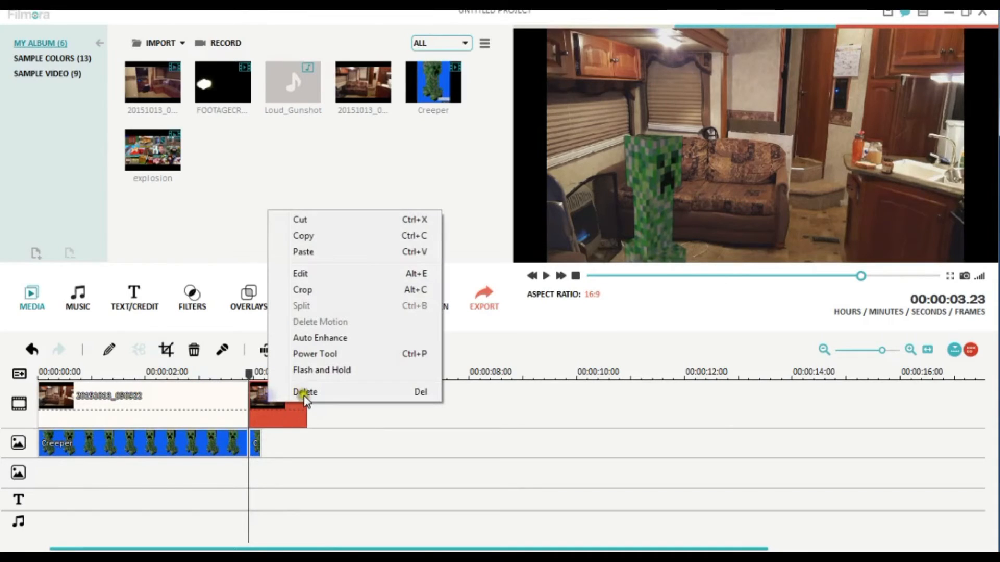
click(305, 395)
right_click(257, 441)
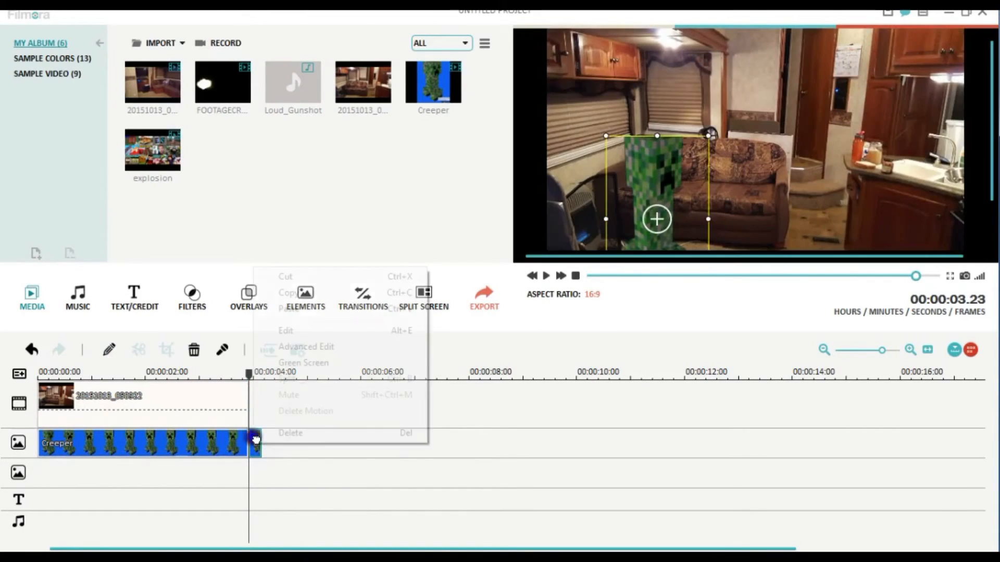
click(283, 432)
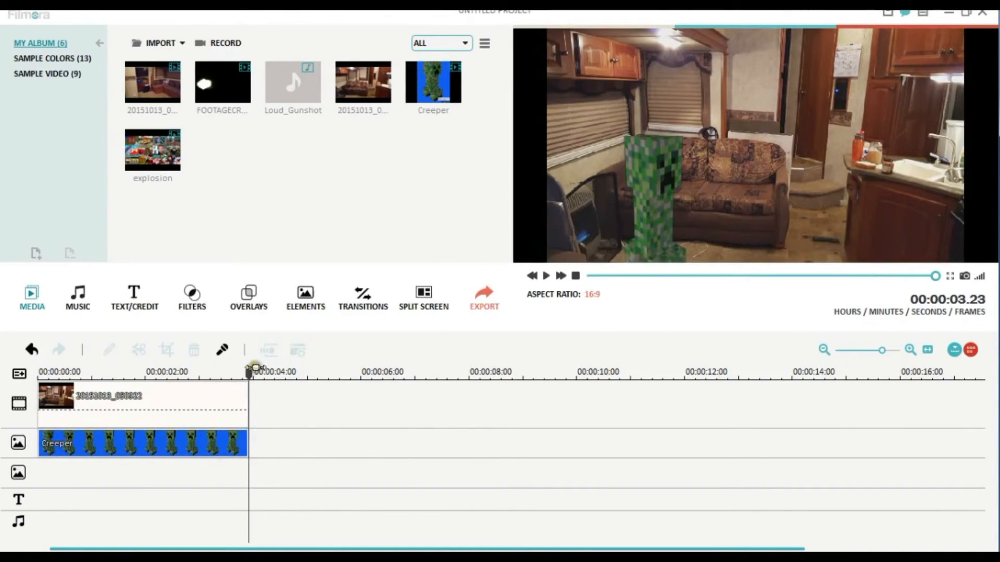
drag(249, 374, 34, 375)
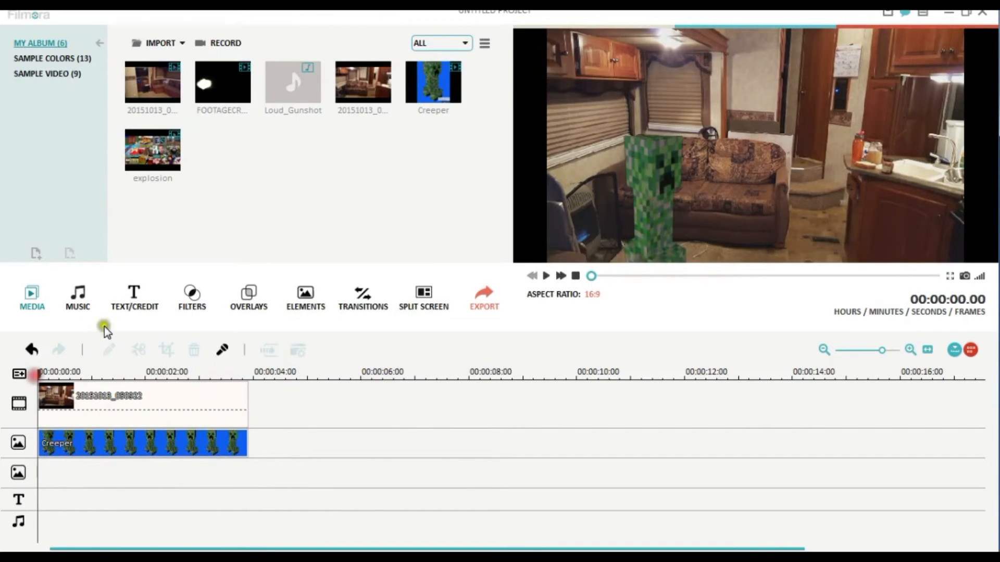
click(545, 276)
click(161, 53)
drag(487, 127, 492, 281)
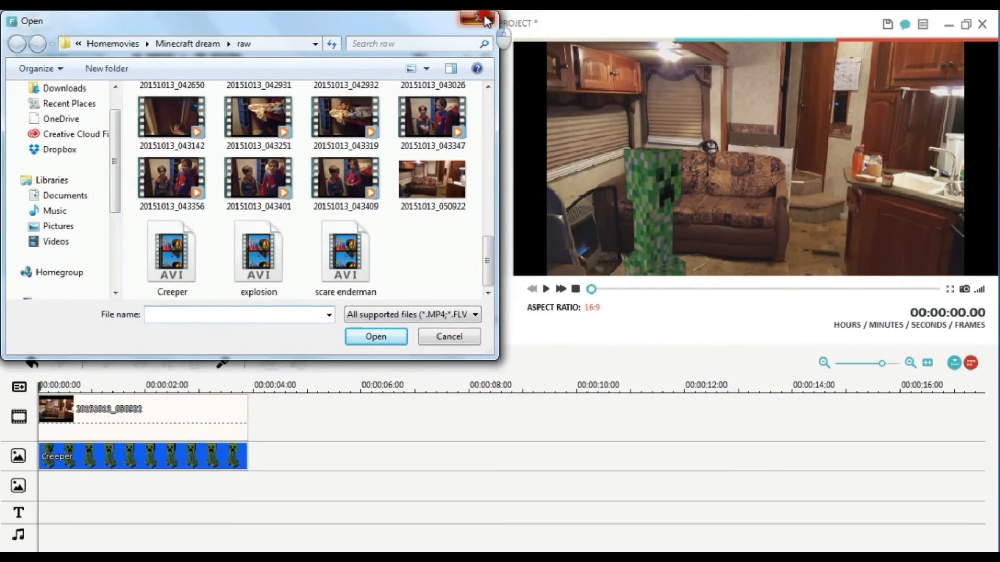
click(482, 3)
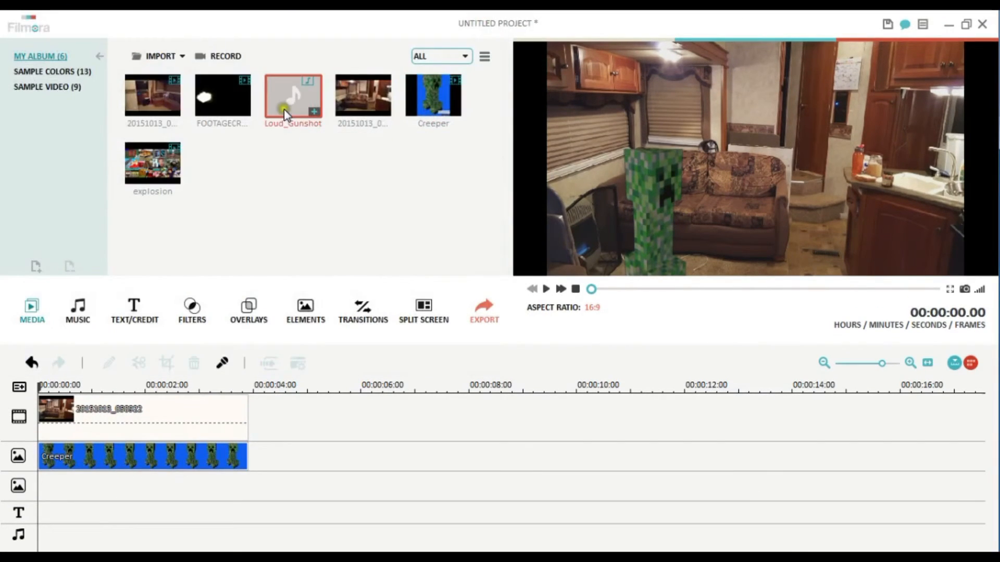
- Add the explosion clip to the second overlay track, split it at 00:00:05.19 and delete the part before the cut
click(153, 163)
drag(167, 192, 51, 470)
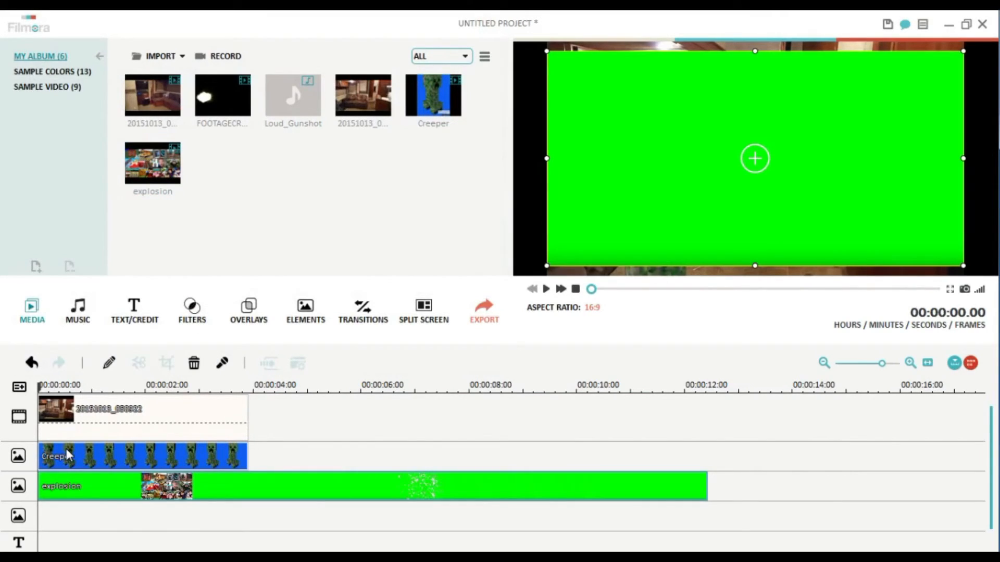
drag(40, 384, 348, 446)
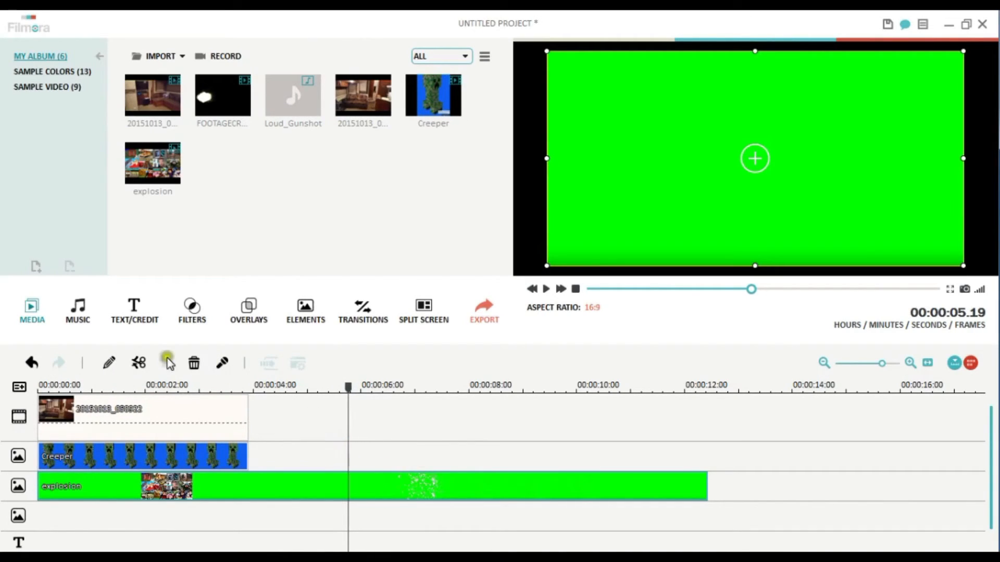
click(143, 348)
click(203, 475)
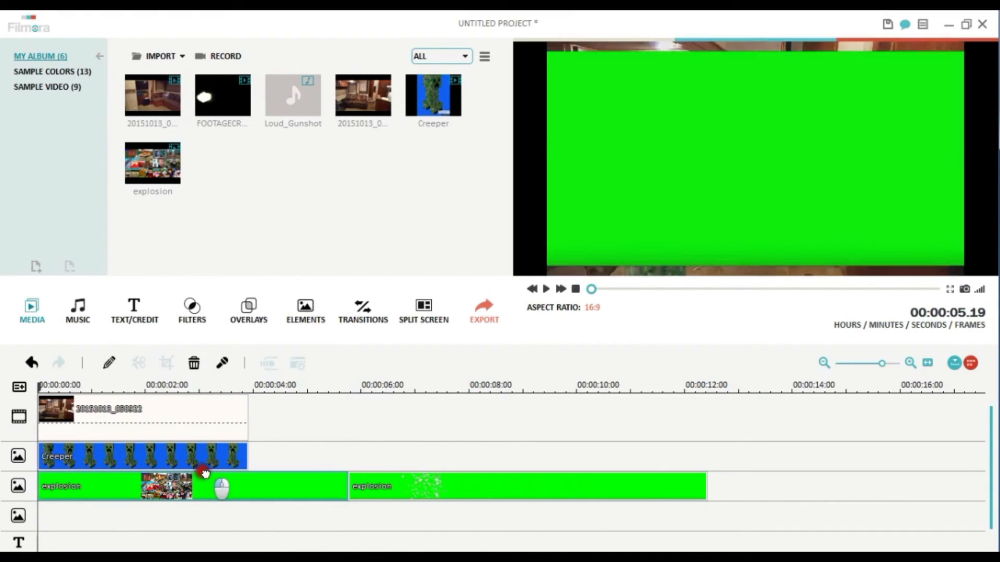
right_click(204, 476)
click(274, 458)
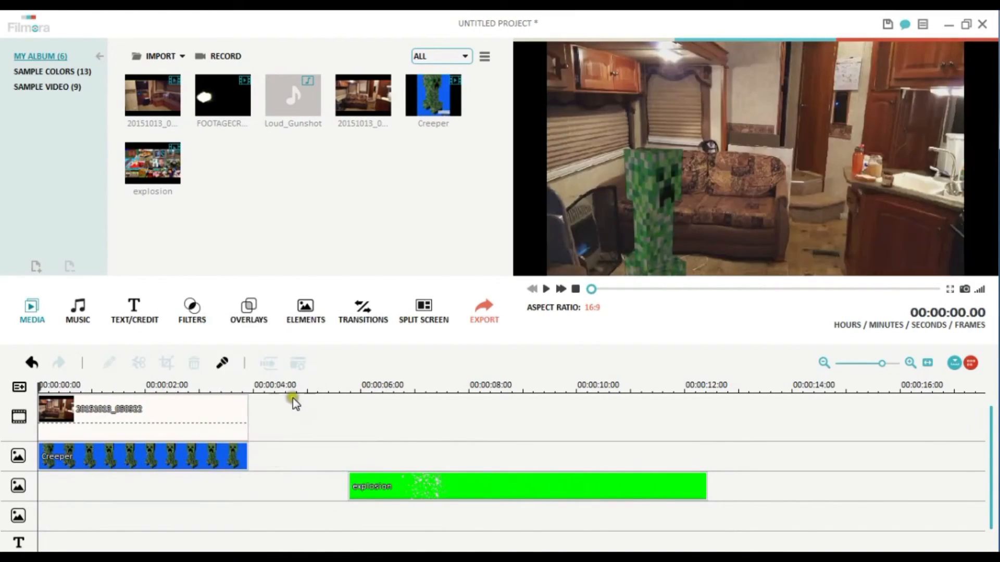
- Cut off the explosion clip after 00:00:07.00 and move the remaining piece to start at 00:00:00.17 under the Creeper clip
click(373, 472)
drag(350, 374, 414, 384)
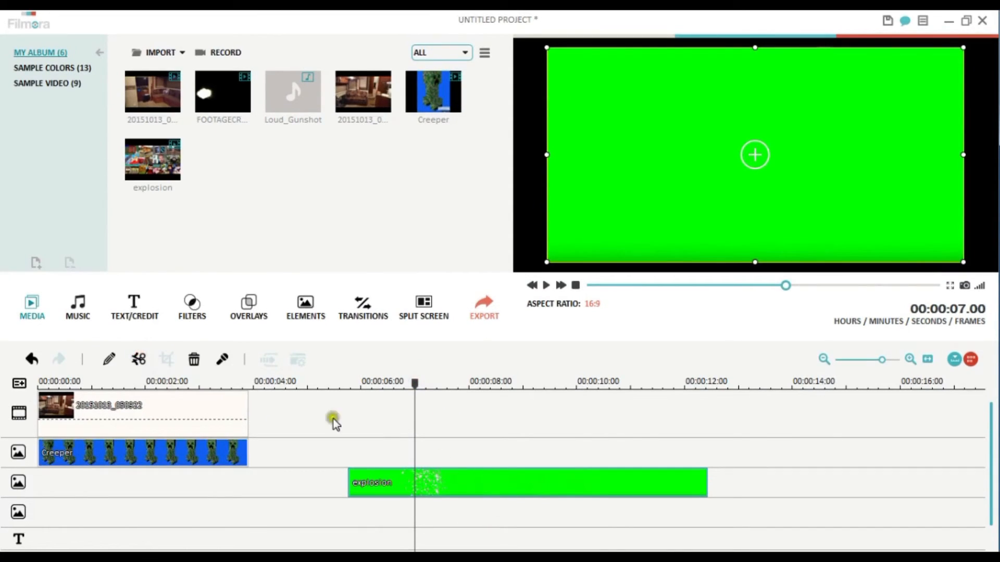
click(139, 348)
right_click(483, 479)
click(519, 474)
drag(381, 476, 106, 474)
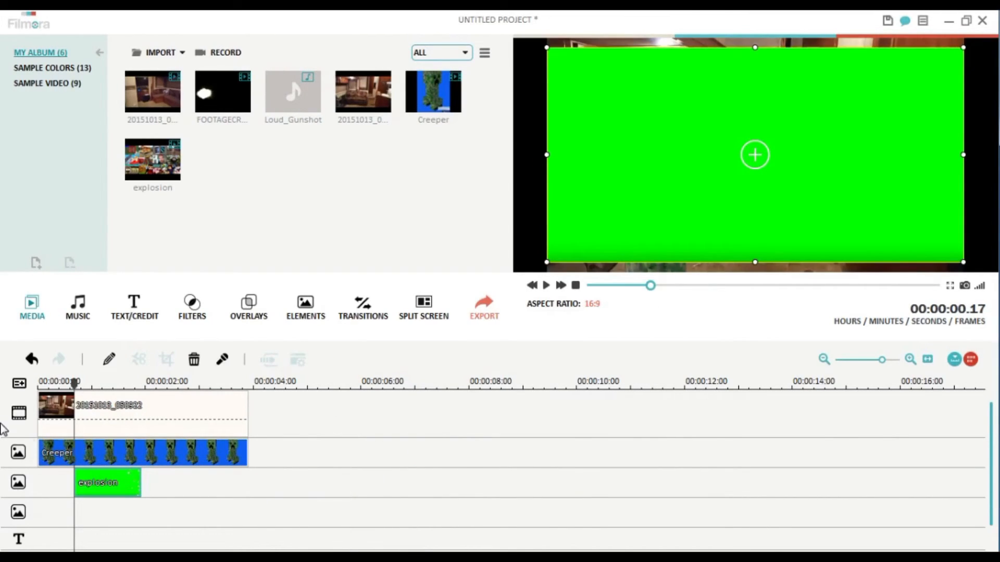
- Make the explosion overlay's green background transparent with Chroma Key
right_click(111, 475)
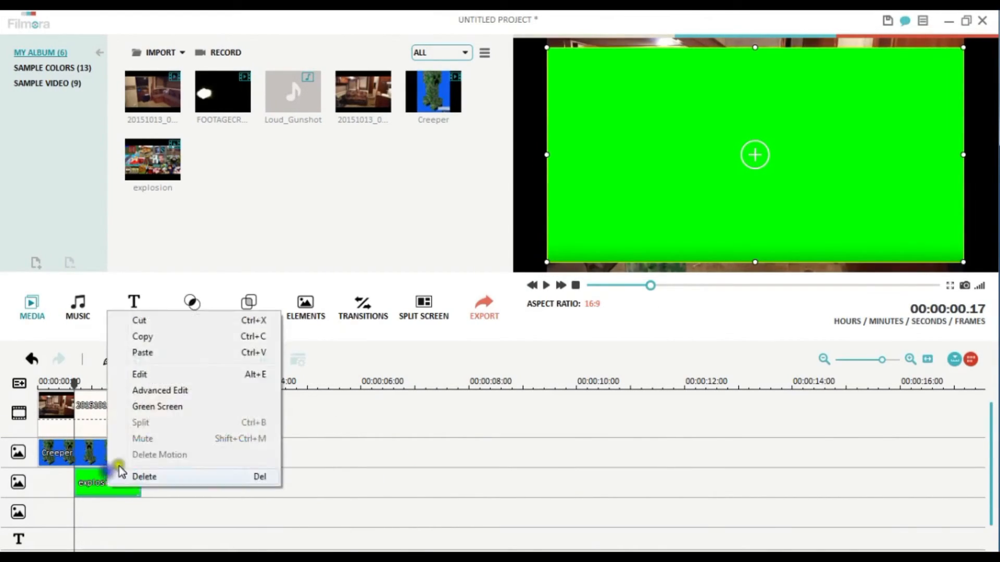
click(177, 389)
click(196, 149)
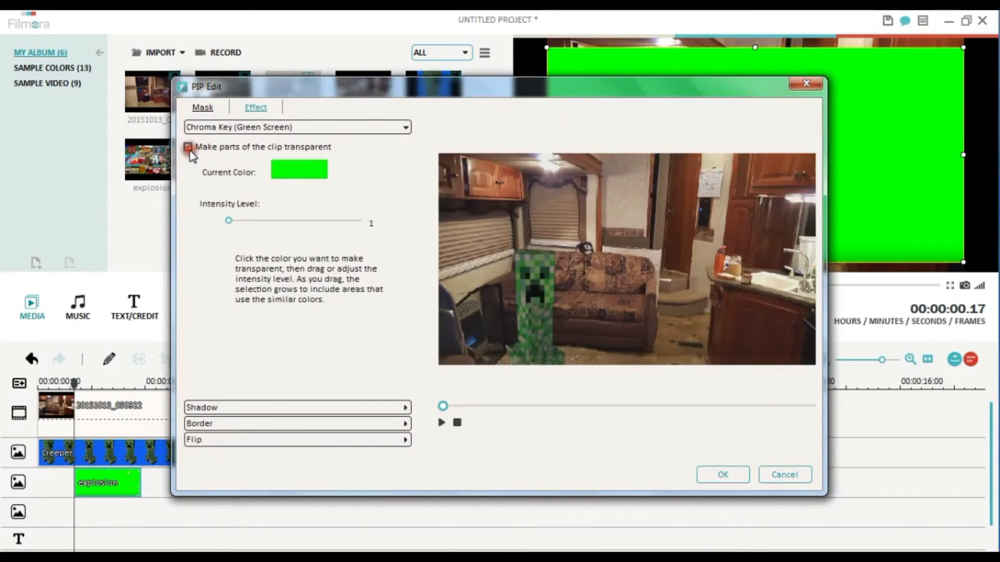
click(725, 472)
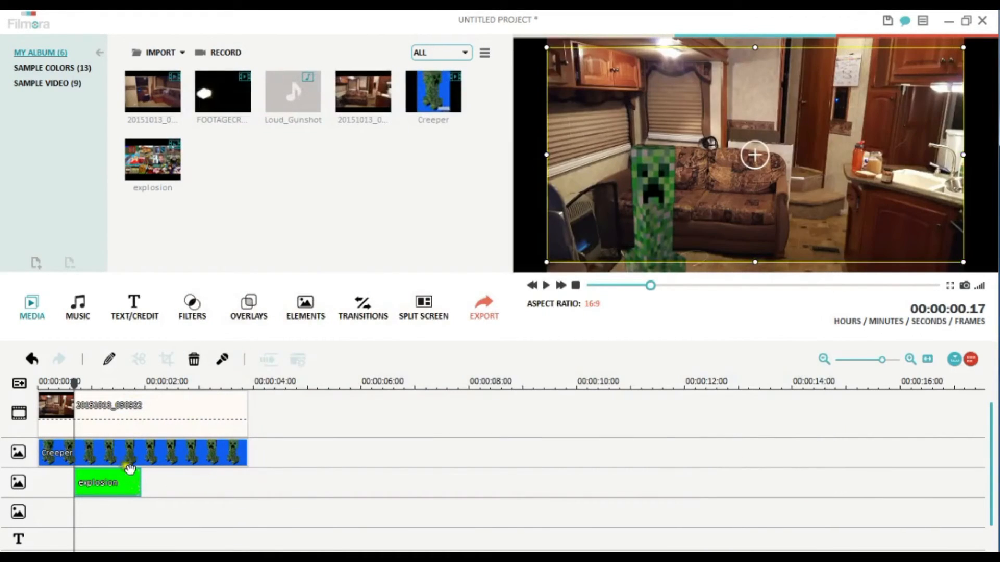
- At 00:00:00.19, shrink the explosion overlay and place it over the Creeper in front of the sofa's left end
drag(77, 367, 78, 369)
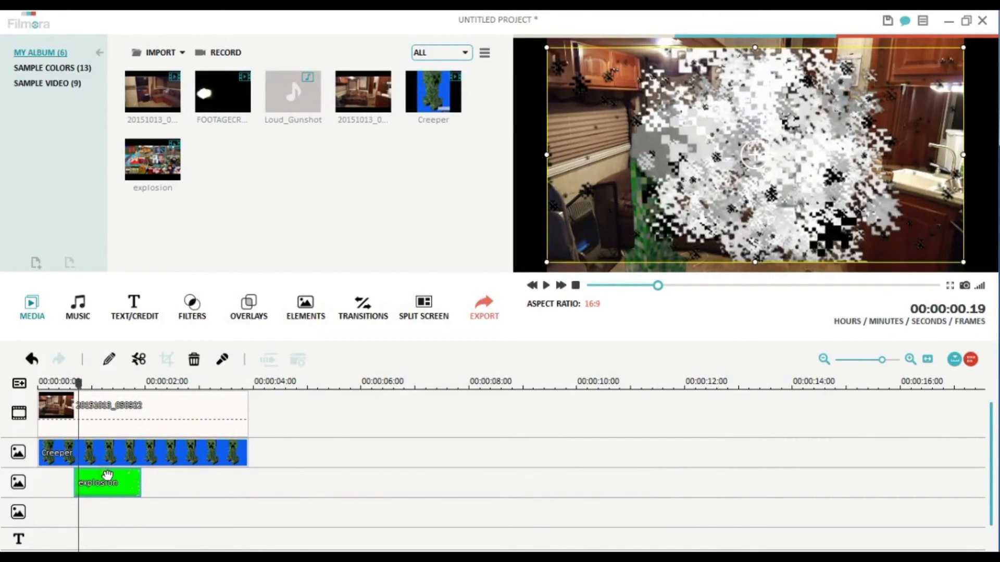
drag(545, 51, 782, 169)
drag(877, 242, 691, 253)
drag(737, 224, 687, 210)
drag(740, 151, 790, 122)
drag(738, 195, 678, 223)
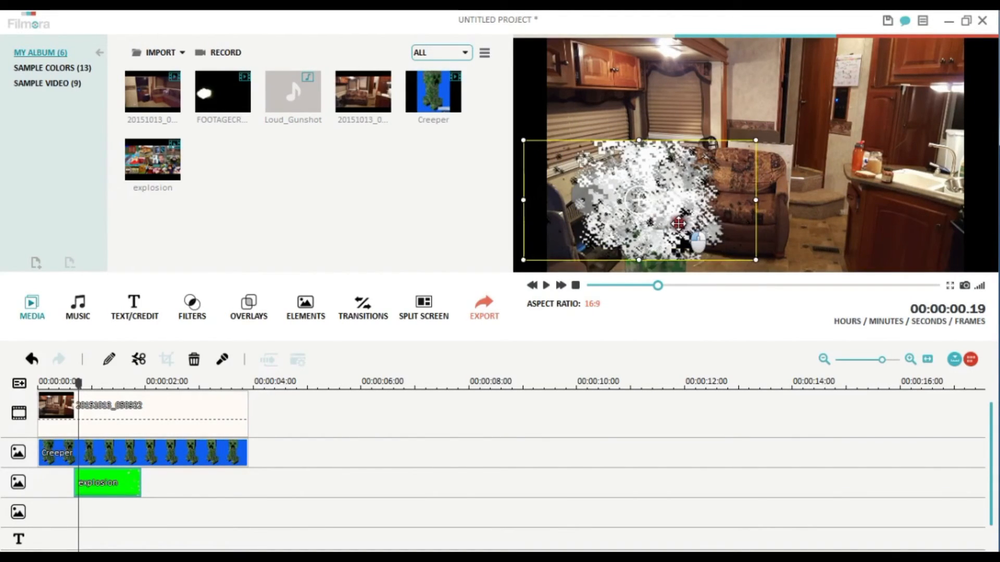
drag(735, 154, 779, 139)
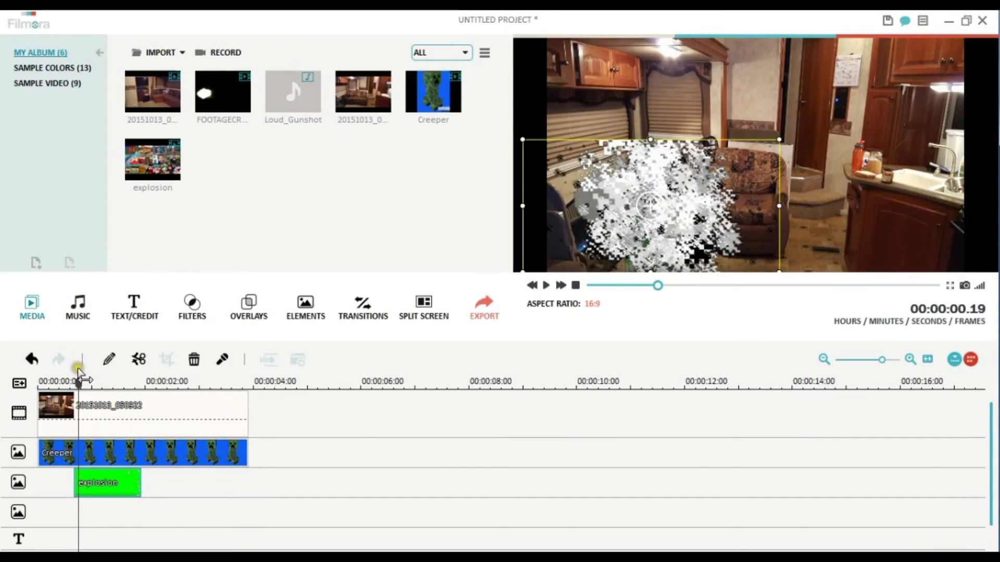
- Split the Creeper overlay clip at about 00:00:01.07, during the explosion, and delete the part after the cut
drag(79, 371, 104, 370)
click(138, 489)
click(117, 447)
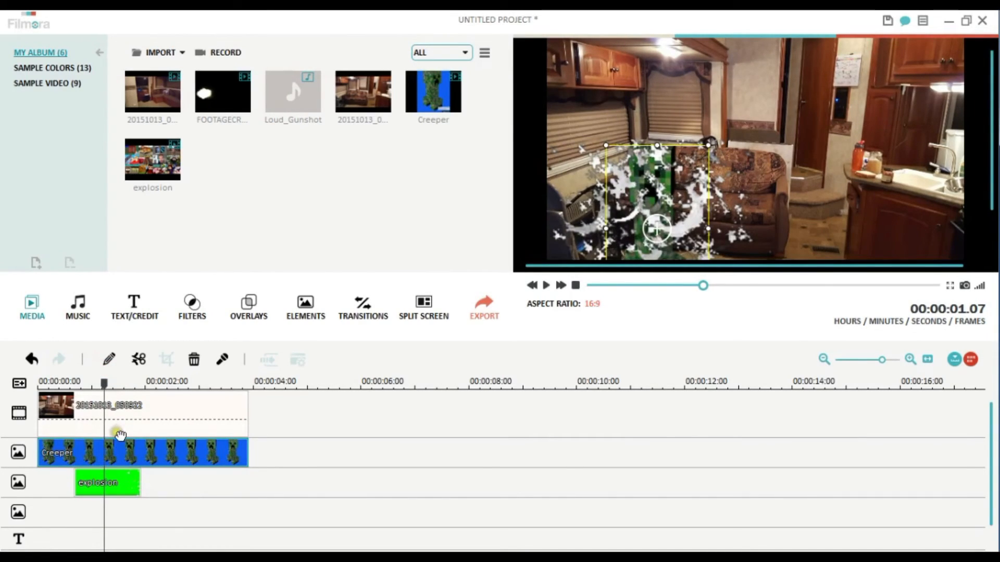
click(138, 358)
right_click(128, 450)
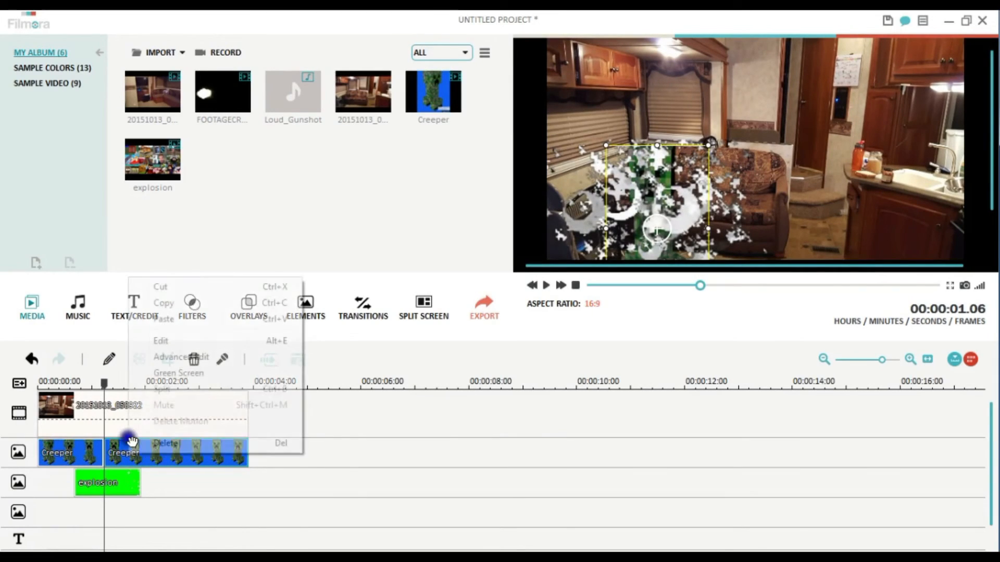
click(120, 445)
right_click(120, 444)
click(158, 433)
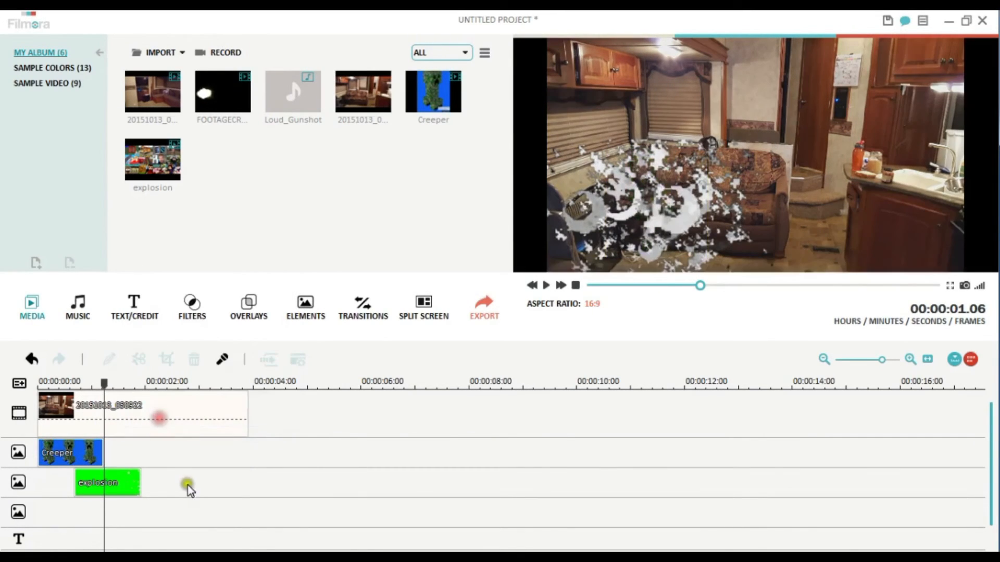
- Play the sequence from the start to check the Creeper exploding
drag(102, 371, 31, 357)
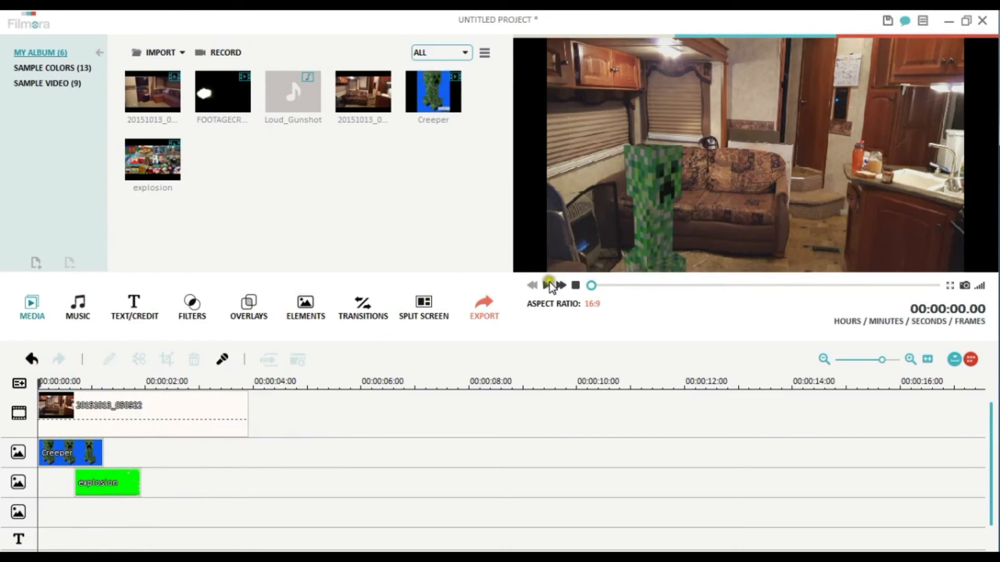
click(546, 285)
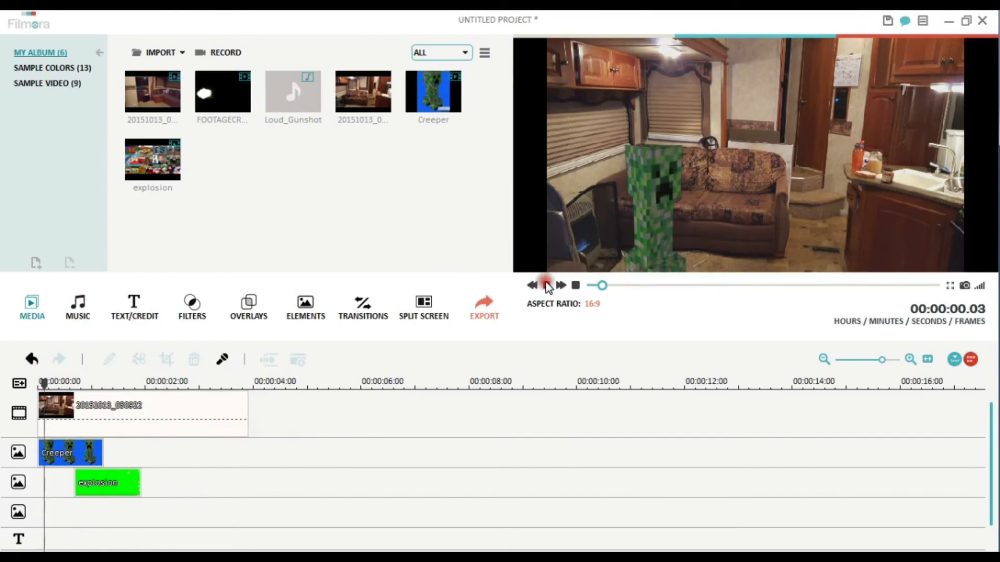
click(547, 286)
- Add the Loud_Gunshot sound to the audio track at 00:00:00.17, where the explosion starts, and preview it
drag(154, 381, 72, 385)
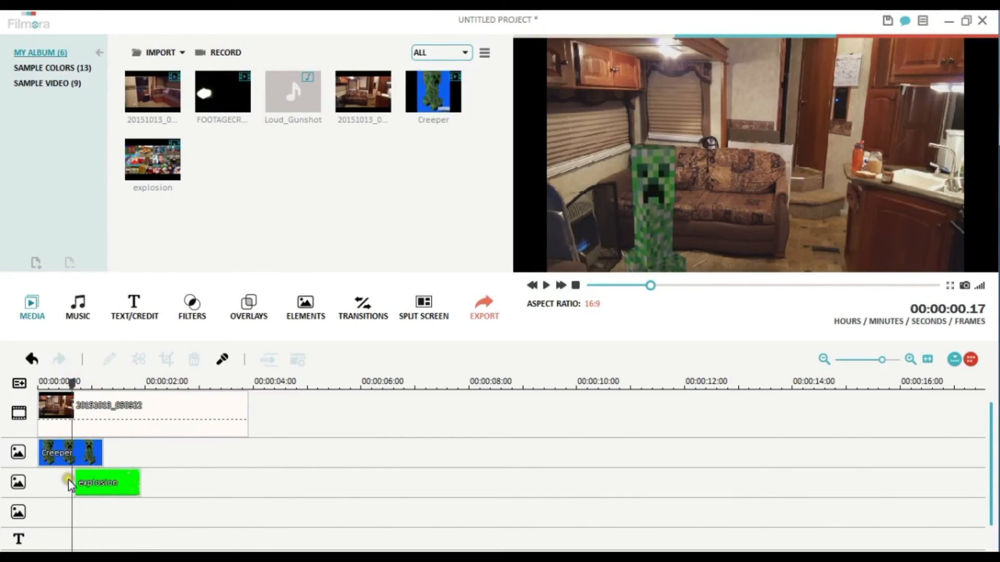
drag(291, 96, 78, 502)
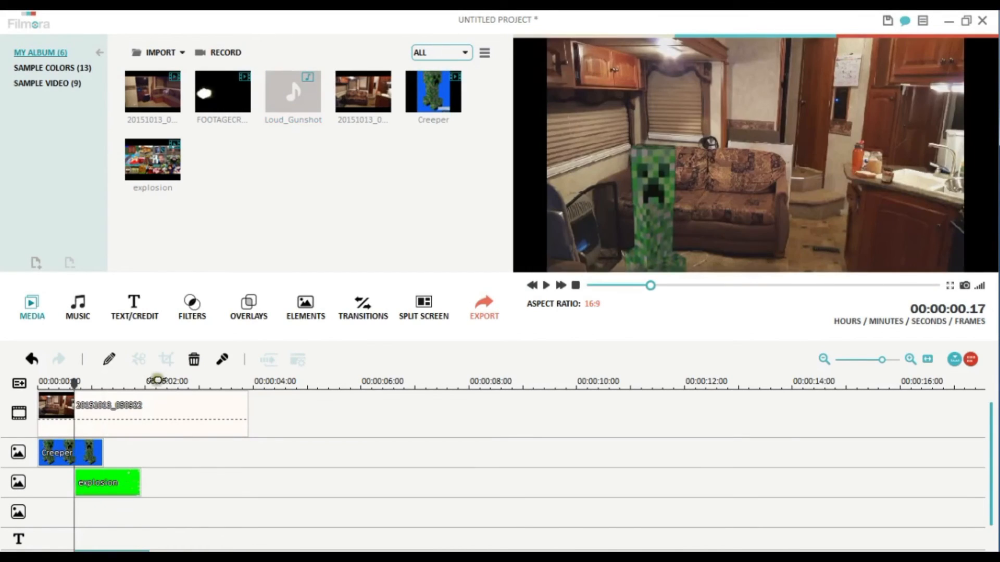
click(546, 285)
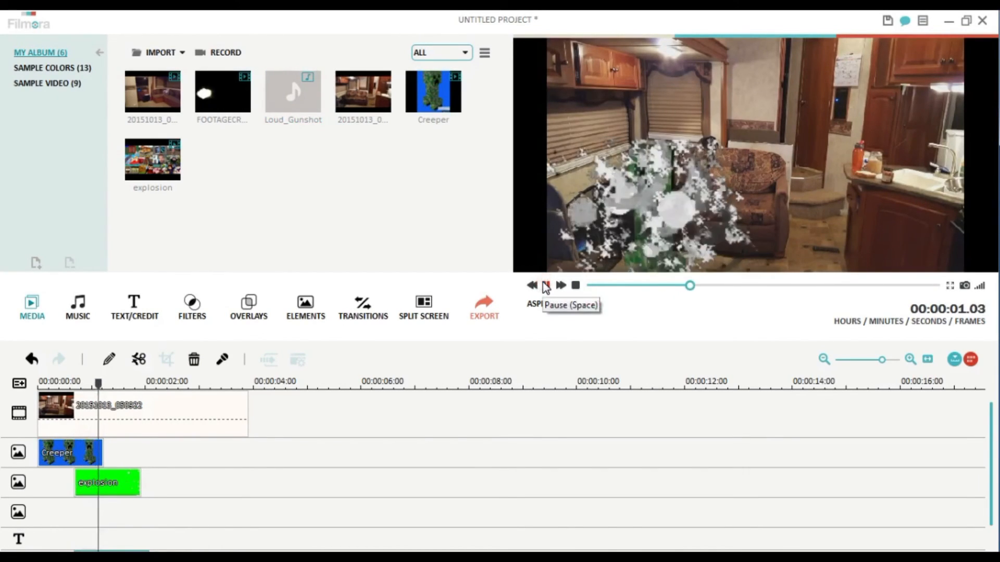
click(545, 285)
- Replay the explosion with its sound from the very beginning, then return the playhead to 00:00:00.02
drag(772, 284, 588, 284)
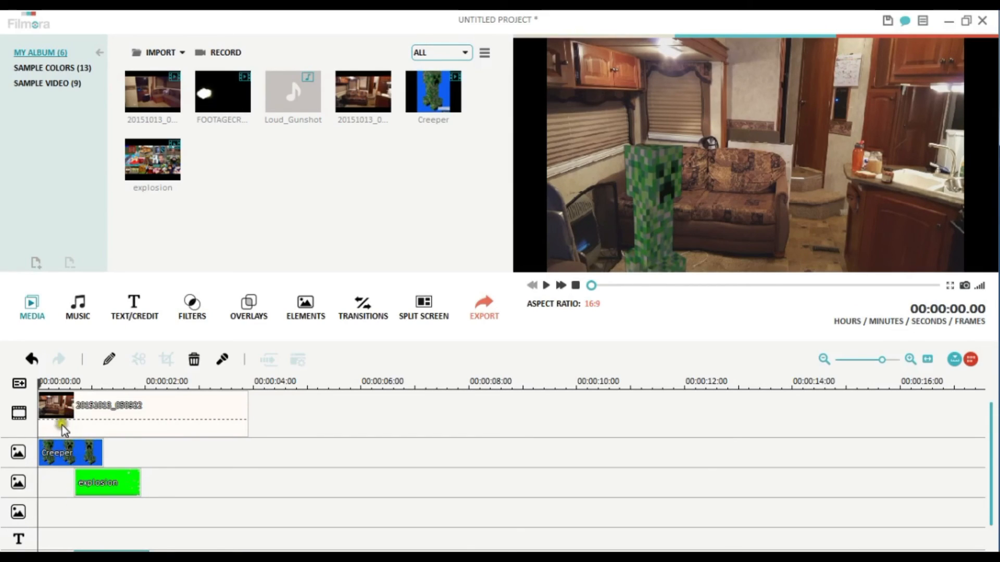
click(546, 285)
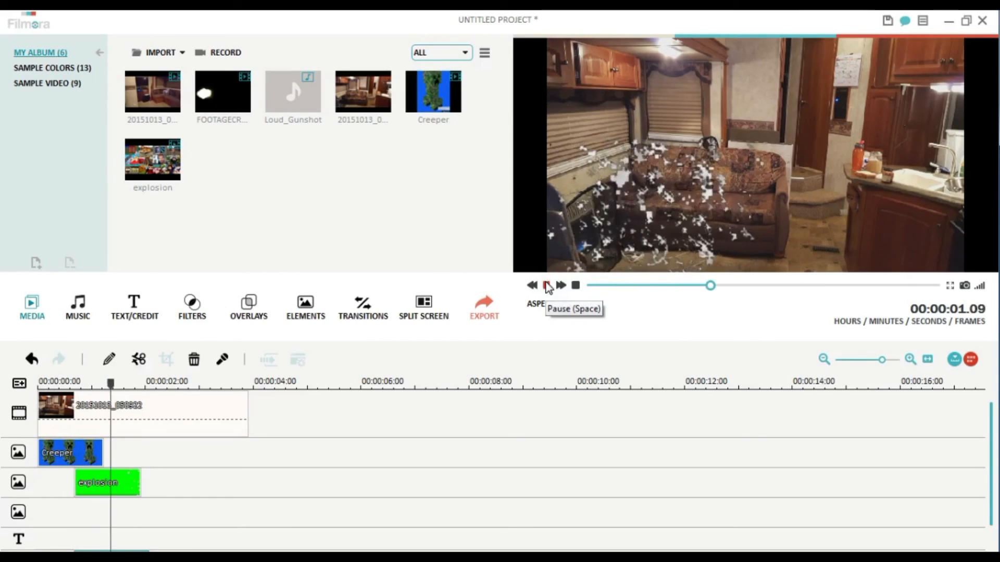
click(546, 285)
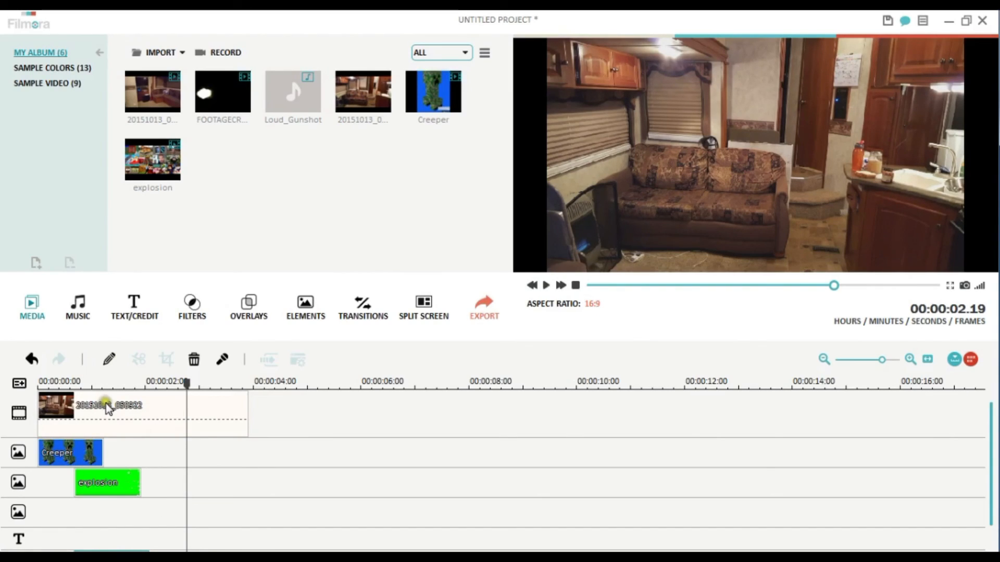
drag(187, 382, 42, 383)
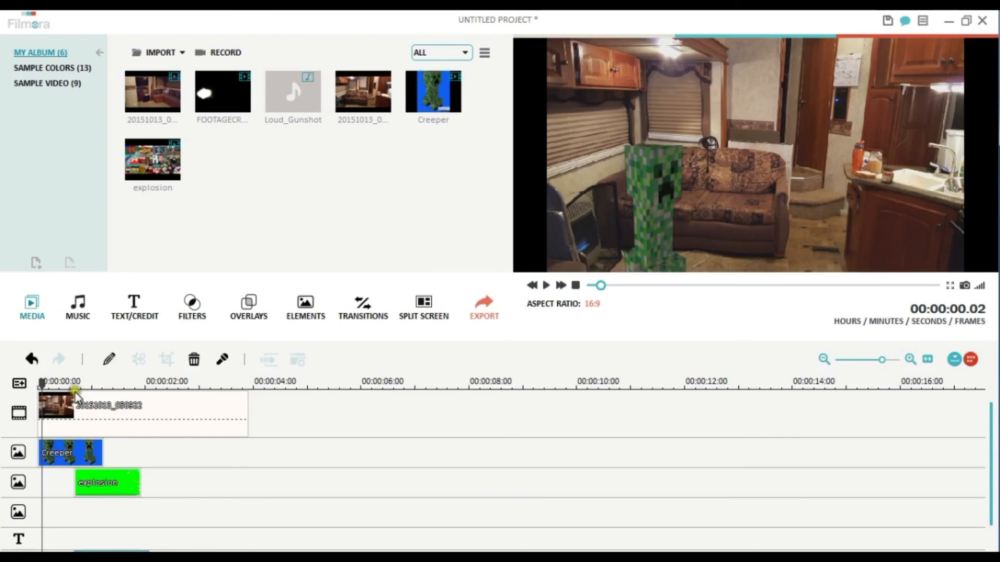
- Add the FOOTAGECRATE muzzle flash and the Creeper clip from the album to the beginning of the main video track
click(224, 91)
click(267, 96)
click(367, 98)
click(423, 95)
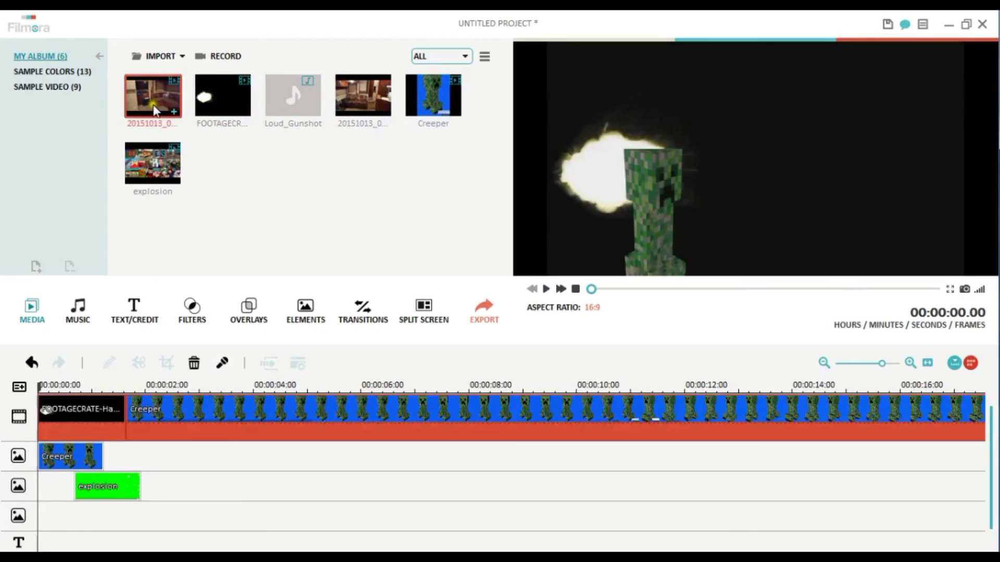